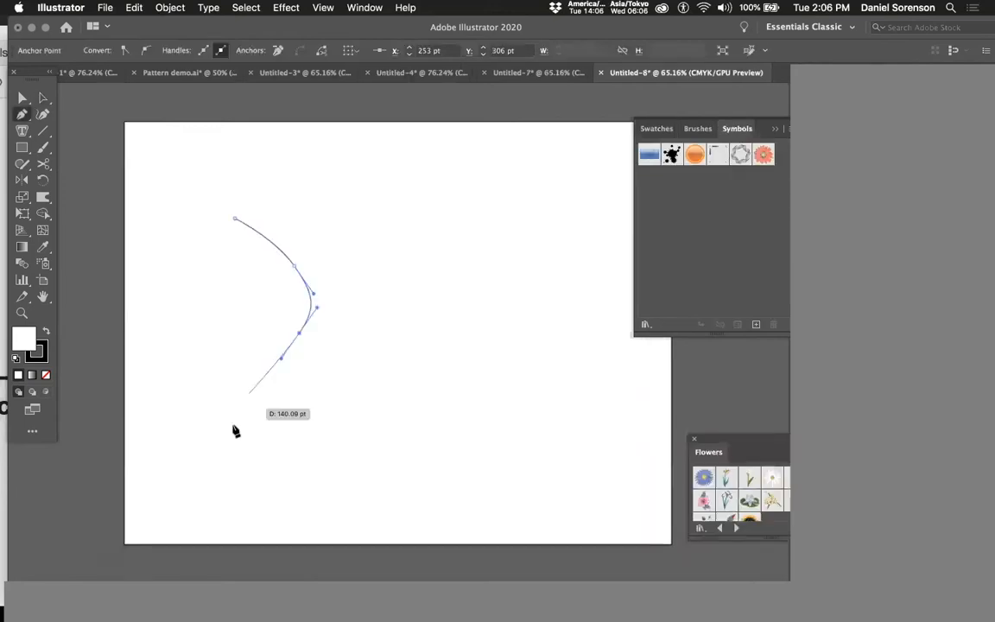
- Draw a closed tree outline with the Pen tool, giving it a flared, curved root base, a trunk and several forked branches
{"action": "left_click_drag", "start_coordinate": [233, 427], "coordinate": [242, 449]}
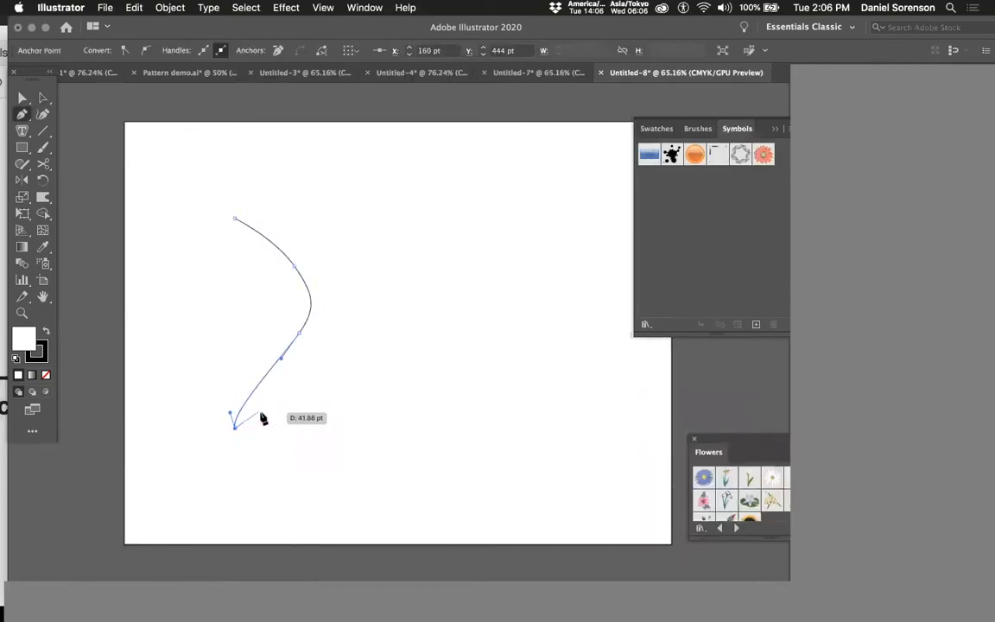
{"action": "left_click_drag", "start_coordinate": [307, 429], "coordinate": [344, 404]}
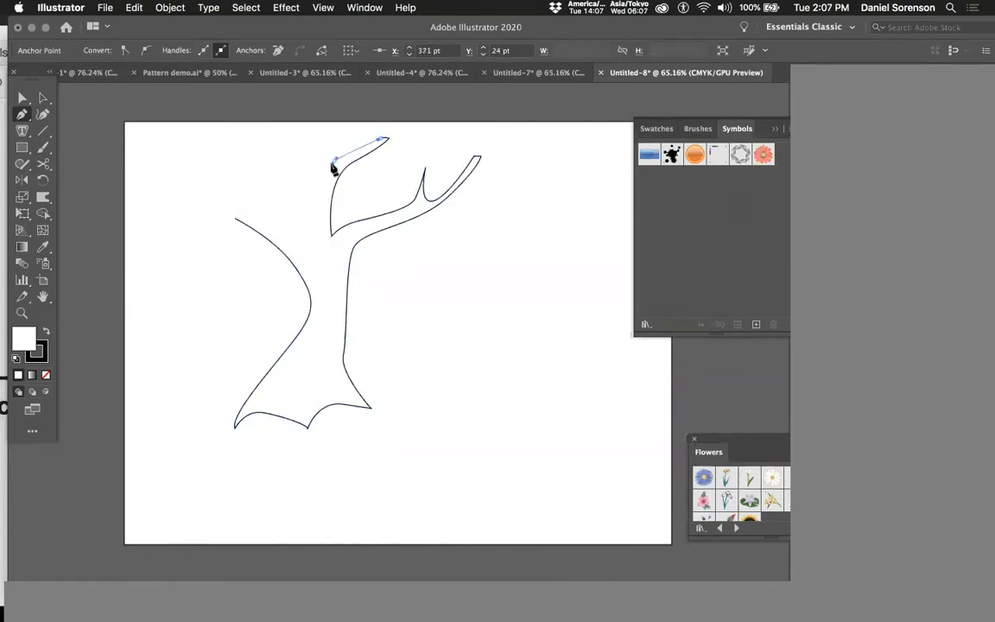
{"action": "mouse_move", "coordinate": [333, 161]}
{"action": "left_mouse_down"}
{"action": "mouse_move", "coordinate": [318, 163]}
{"action": "mouse_move", "coordinate": [300, 144]}
{"action": "left_mouse_up"}
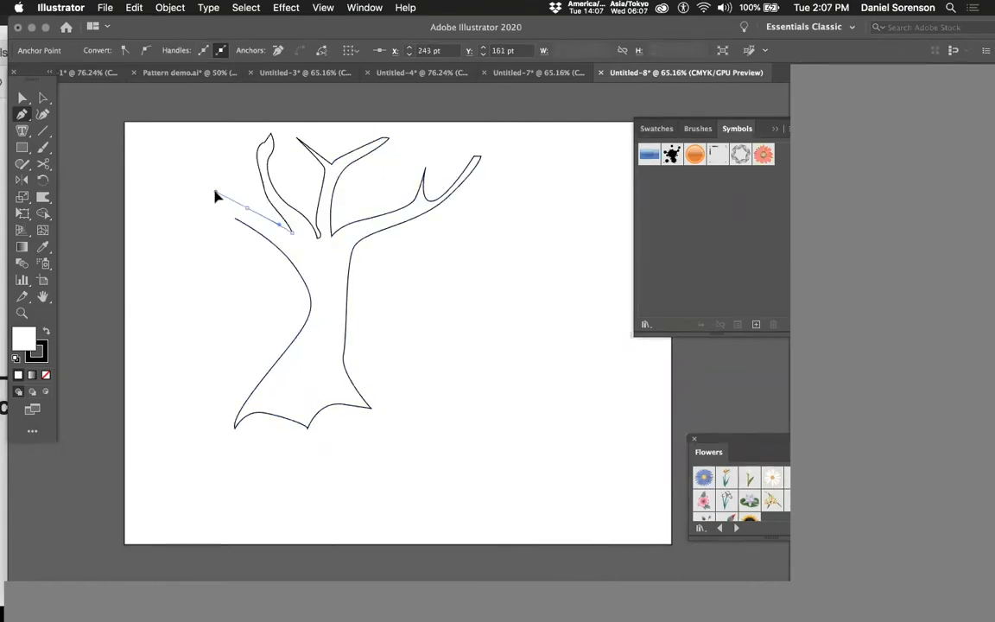
{"action": "mouse_move", "coordinate": [210, 185]}
{"action": "left_mouse_down"}
{"action": "mouse_move", "coordinate": [206, 154]}
{"action": "mouse_move", "coordinate": [219, 173]}
{"action": "mouse_move", "coordinate": [204, 154]}
{"action": "mouse_move", "coordinate": [244, 222]}
{"action": "mouse_move", "coordinate": [236, 225]}
{"action": "mouse_move", "coordinate": [254, 234]}
{"action": "left_mouse_up"}
- Move the tree outline toward the middle of the artboard and fill it with a brown swatch
{"action": "left_click", "coordinate": [41, 100]}
{"action": "left_click_drag", "start_coordinate": [350, 287], "coordinate": [401, 348]}
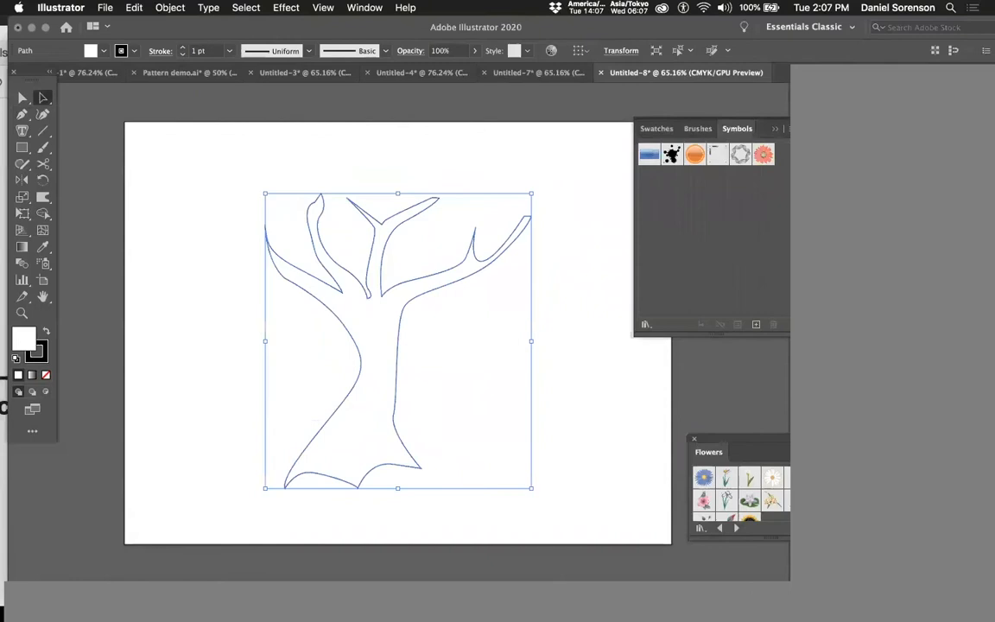
{"action": "left_click", "coordinate": [657, 129]}
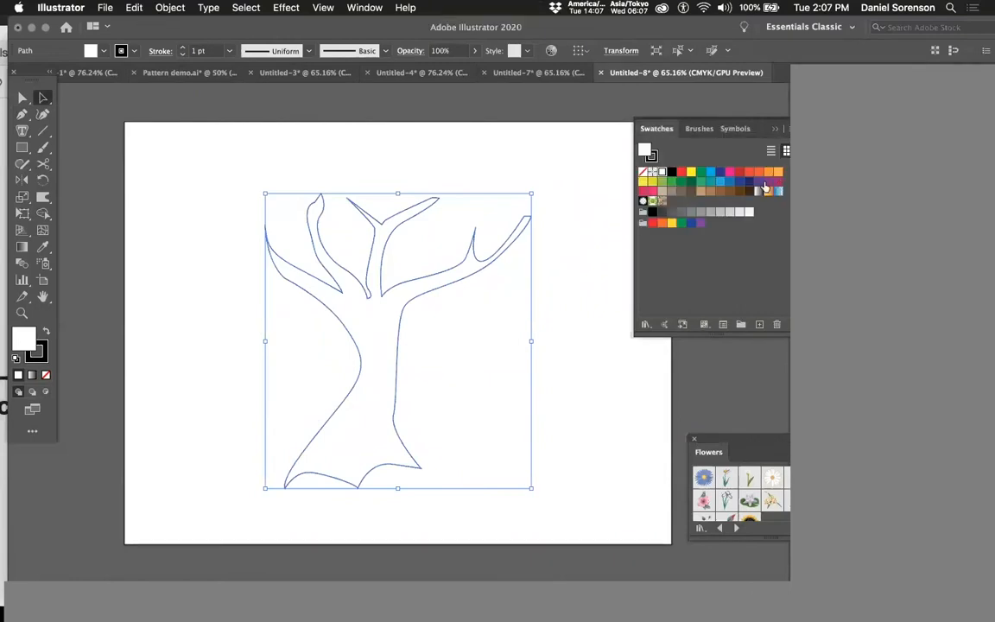
{"action": "left_click", "coordinate": [717, 194]}
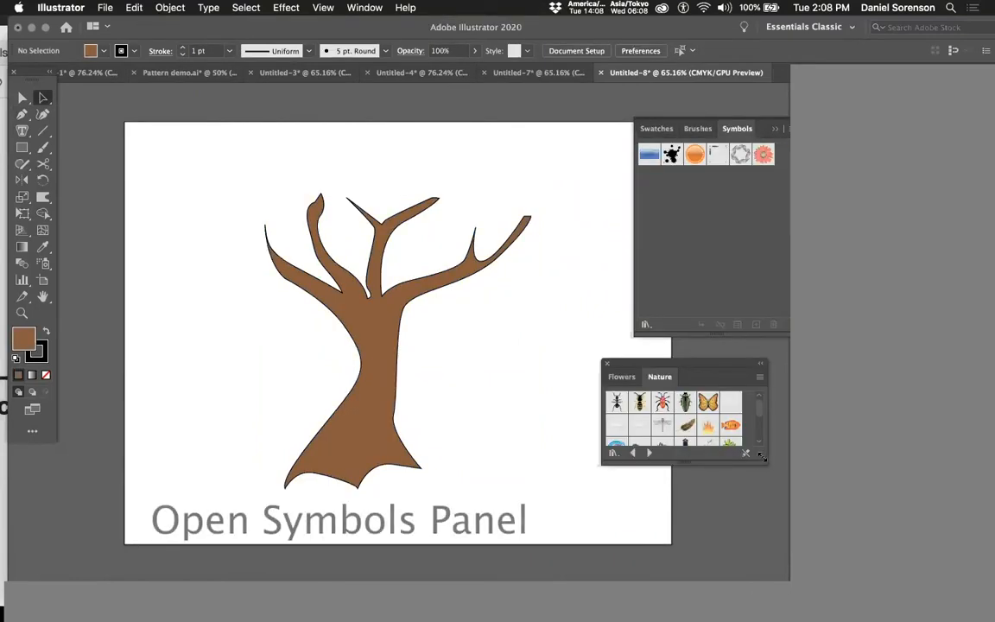
- Enlarge the Nature symbol library and add the red-orange maple leaf to the document's symbols
{"action": "left_click_drag", "start_coordinate": [762, 469], "coordinate": [773, 553]}
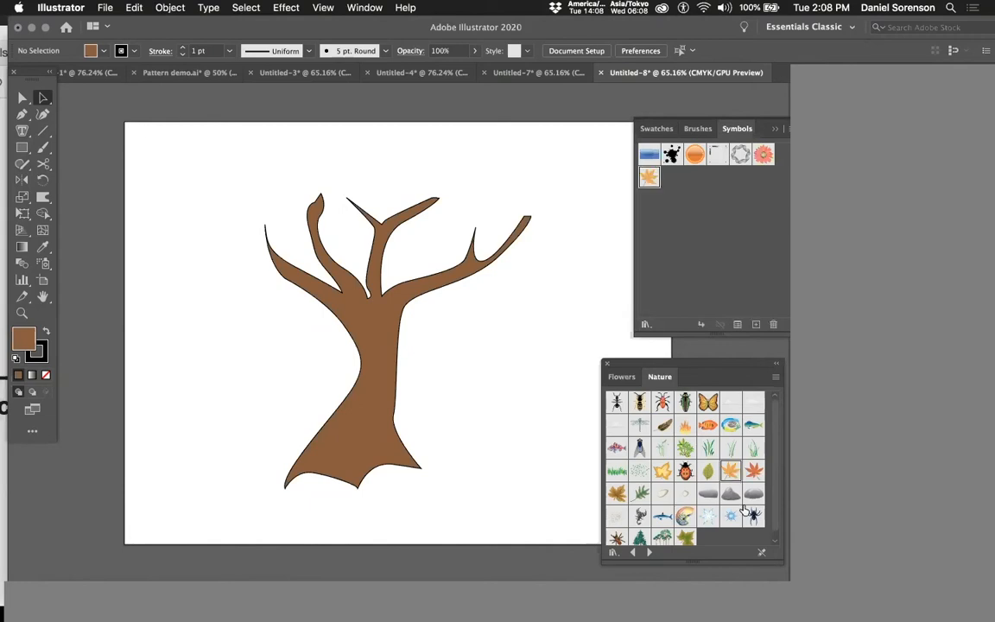
{"action": "left_click", "coordinate": [753, 470]}
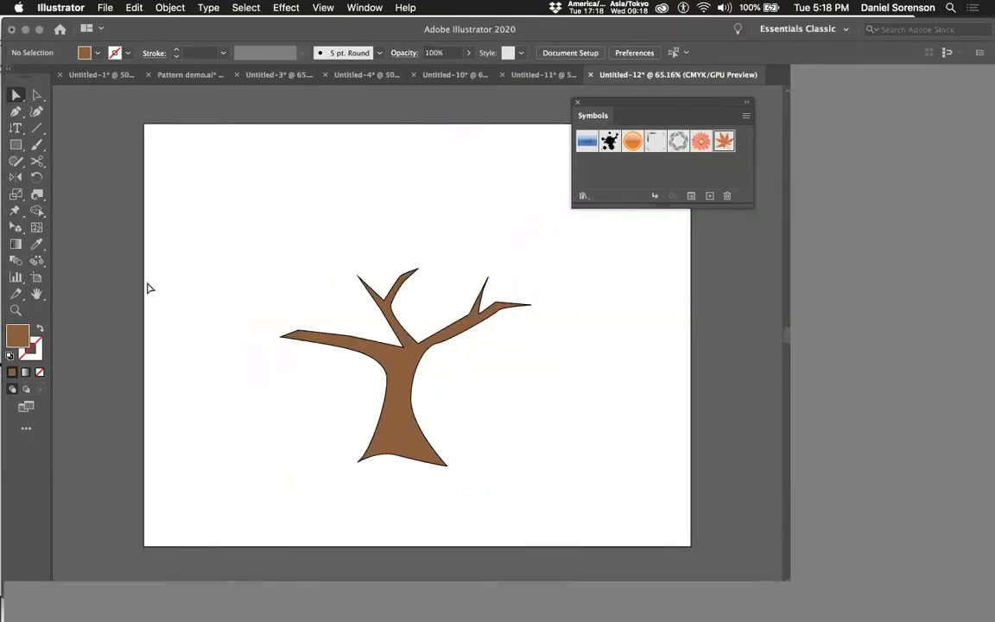
- Adjust the Symbol Sprayer's brush diameter and spray clusters of red-orange maple leaves over the tree's branches
{"action": "left_click", "coordinate": [37, 260]}
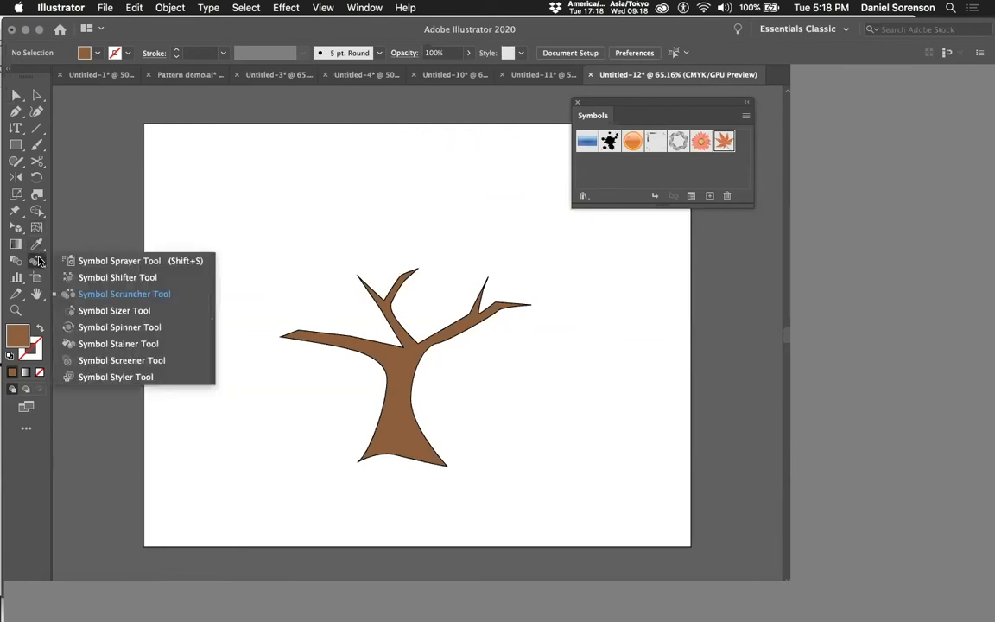
{"action": "left_click", "coordinate": [115, 262]}
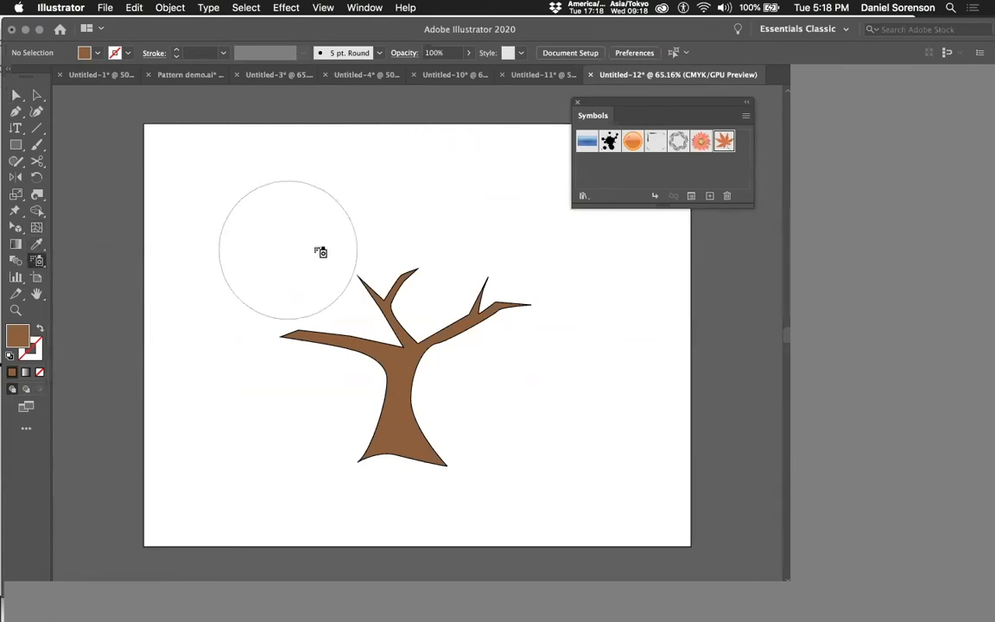
{"action": "key", "text": "bracketleft"}
{"action": "key", "text": "bracketleft"}
{"action": "key", "text": "bracketleft"}
{"action": "key", "text": "bracketleft"}
{"action": "key", "text": "bracketleft"}
{"action": "key", "text": "bracketleft"}
{"action": "key", "text": "bracketleft"}
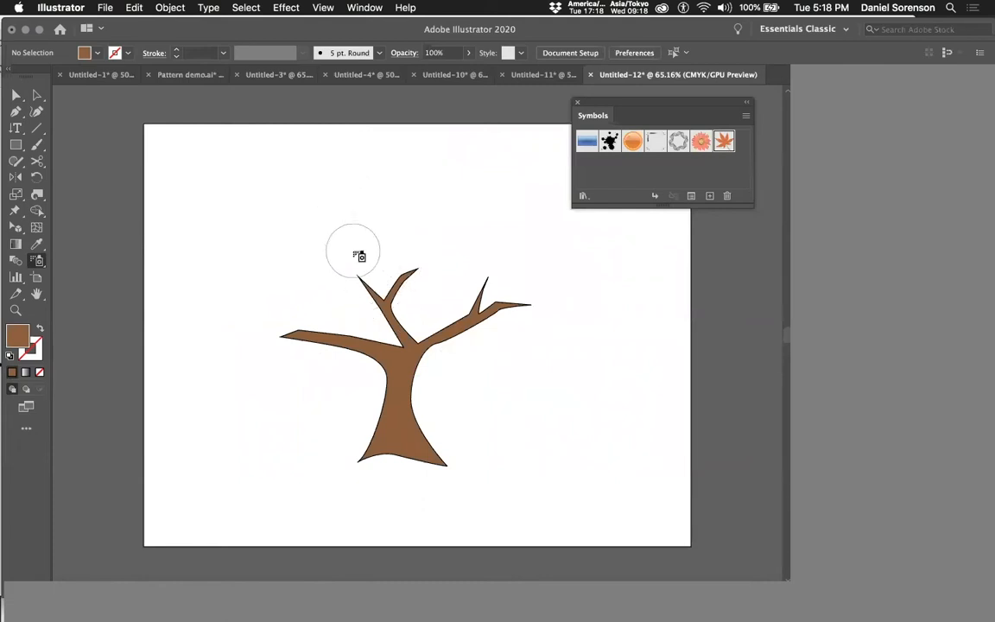
{"action": "key", "text": "bracketright"}
{"action": "key", "text": "bracketright"}
{"action": "key", "text": "bracketright"}
{"action": "key", "text": "bracketright"}
{"action": "key", "text": "bracketright"}
{"action": "key", "text": "bracketright"}
{"action": "key", "text": "bracketright"}
{"action": "key", "text": "bracketright"}
{"action": "key", "text": "bracketright"}
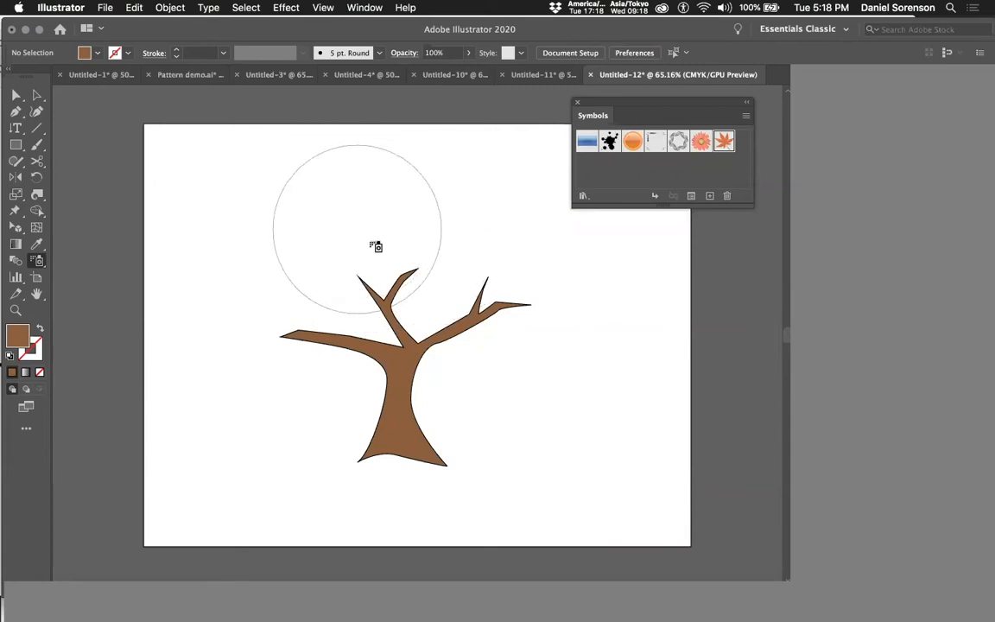
{"action": "key", "text": "bracketleft"}
{"action": "key", "text": "bracketleft"}
{"action": "key", "text": "bracketleft"}
{"action": "key", "text": "bracketleft"}
{"action": "key", "text": "bracketleft"}
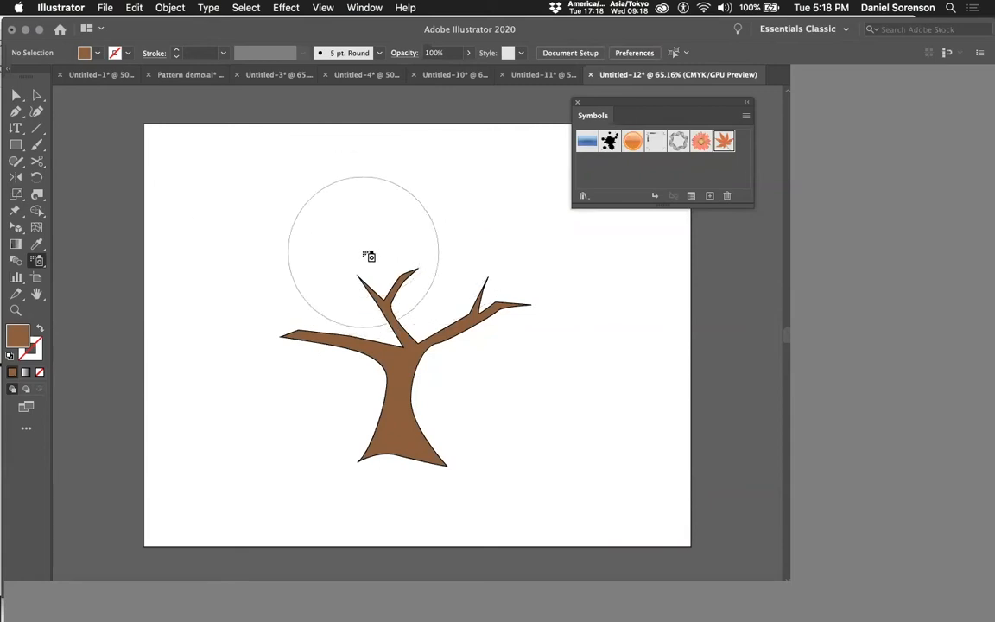
{"action": "mouse_move", "coordinate": [358, 238]}
{"action": "left_mouse_down"}
{"action": "mouse_move", "coordinate": [412, 252]}
{"action": "mouse_move", "coordinate": [456, 248]}
{"action": "mouse_move", "coordinate": [472, 227]}
{"action": "mouse_move", "coordinate": [450, 199]}
{"action": "mouse_move", "coordinate": [465, 212]}
{"action": "mouse_move", "coordinate": [441, 241]}
{"action": "mouse_move", "coordinate": [557, 290]}
{"action": "left_mouse_up"}
{"action": "mouse_move", "coordinate": [293, 319]}
{"action": "left_mouse_down"}
{"action": "mouse_move", "coordinate": [283, 311]}
{"action": "mouse_move", "coordinate": [307, 282]}
{"action": "mouse_move", "coordinate": [428, 320]}
{"action": "left_mouse_up"}
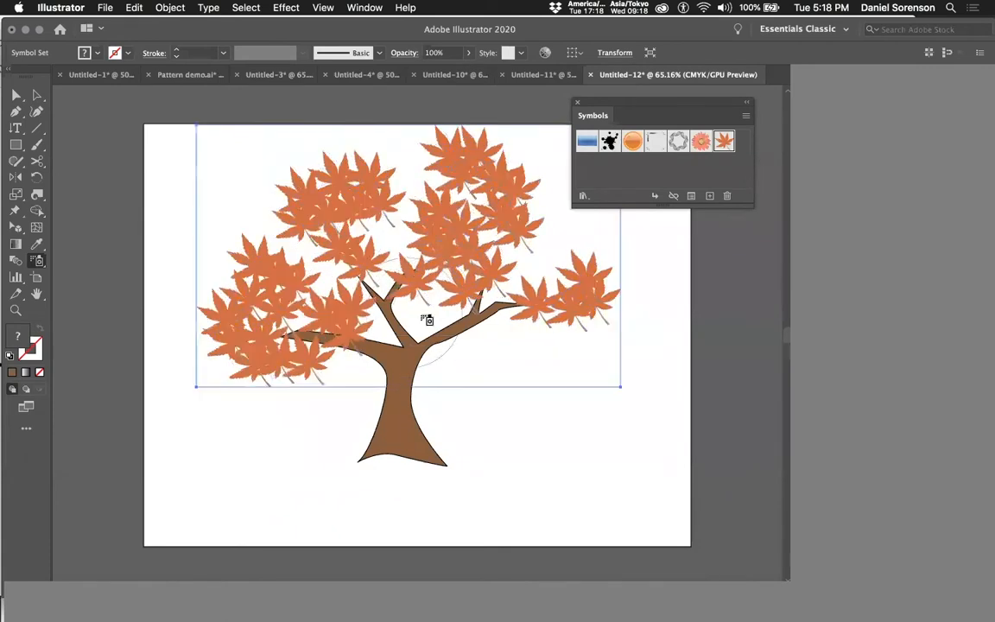
- Nudge the sprayed leaves around the crown with the Symbol Shifter so the clusters spread outward and overlap less
{"action": "left_click", "coordinate": [39, 262]}
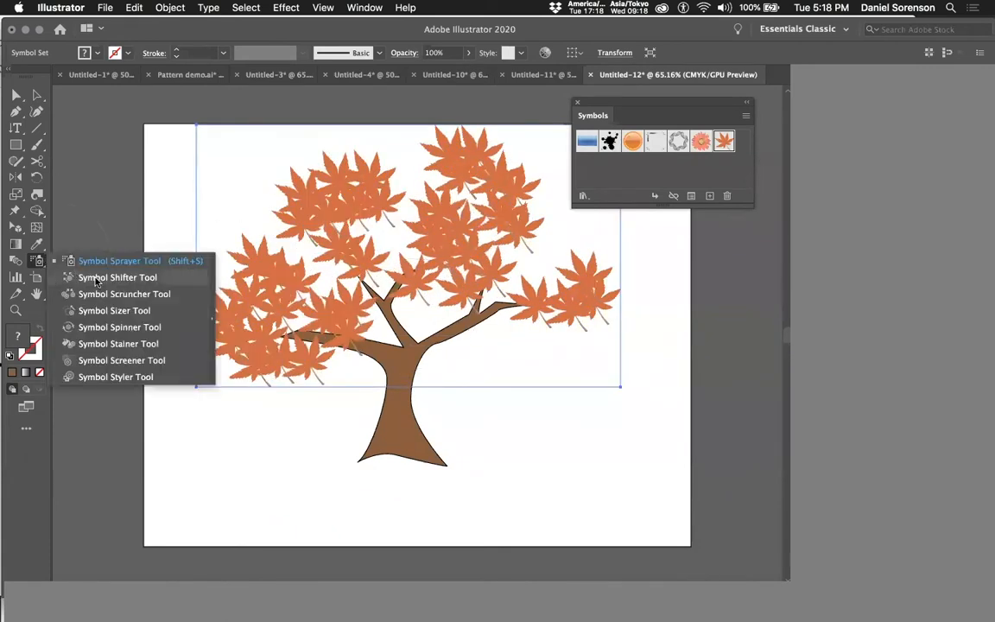
{"action": "left_click", "coordinate": [138, 281]}
{"action": "mouse_move", "coordinate": [251, 266]}
{"action": "left_mouse_down"}
{"action": "mouse_move", "coordinate": [253, 295]}
{"action": "mouse_move", "coordinate": [256, 335]}
{"action": "mouse_move", "coordinate": [219, 339]}
{"action": "mouse_move", "coordinate": [333, 233]}
{"action": "mouse_move", "coordinate": [293, 181]}
{"action": "mouse_move", "coordinate": [368, 187]}
{"action": "mouse_move", "coordinate": [398, 166]}
{"action": "mouse_move", "coordinate": [387, 168]}
{"action": "mouse_move", "coordinate": [479, 162]}
{"action": "mouse_move", "coordinate": [453, 136]}
{"action": "left_mouse_up"}
{"action": "mouse_move", "coordinate": [440, 234]}
{"action": "left_mouse_down"}
{"action": "mouse_move", "coordinate": [377, 235]}
{"action": "mouse_move", "coordinate": [508, 227]}
{"action": "left_mouse_up"}
{"action": "mouse_move", "coordinate": [579, 275]}
{"action": "left_mouse_down"}
{"action": "mouse_move", "coordinate": [541, 230]}
{"action": "mouse_move", "coordinate": [602, 287]}
{"action": "left_mouse_up"}
{"action": "left_click_drag", "start_coordinate": [524, 302], "coordinate": [523, 281]}
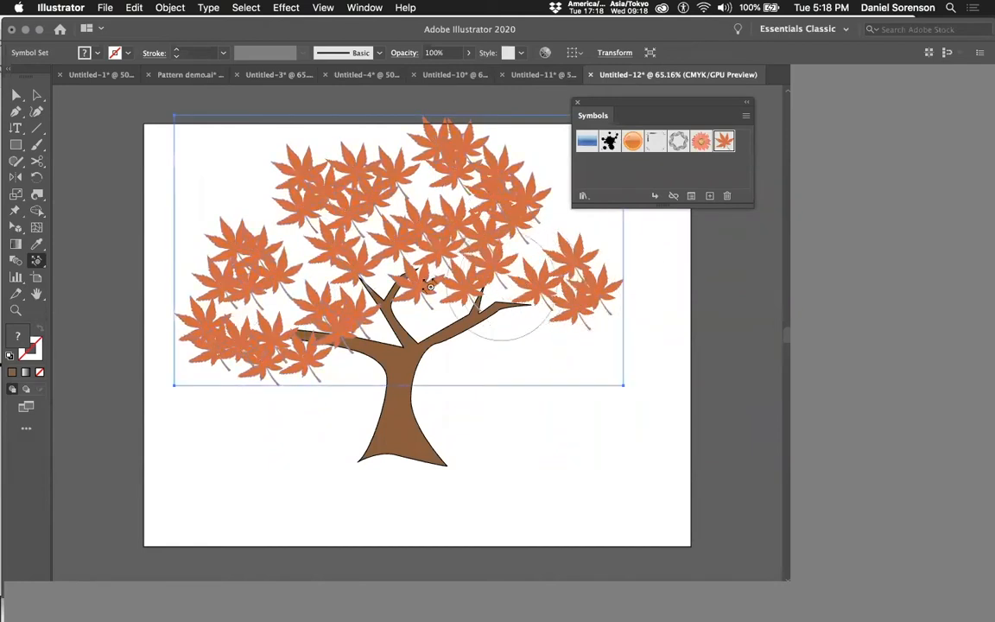
- Pull the upper-left crown leaves together with the Symbol Scruncher, then push them apart again
{"action": "left_click", "coordinate": [42, 266]}
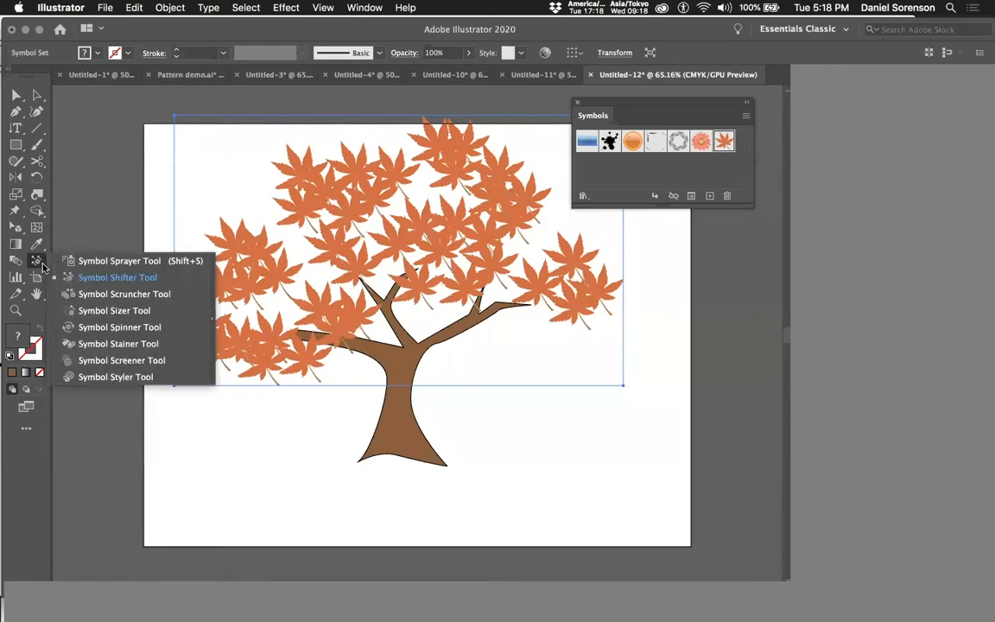
{"action": "left_click", "coordinate": [79, 294]}
{"action": "left_click_drag", "start_coordinate": [329, 219], "coordinate": [334, 228]}
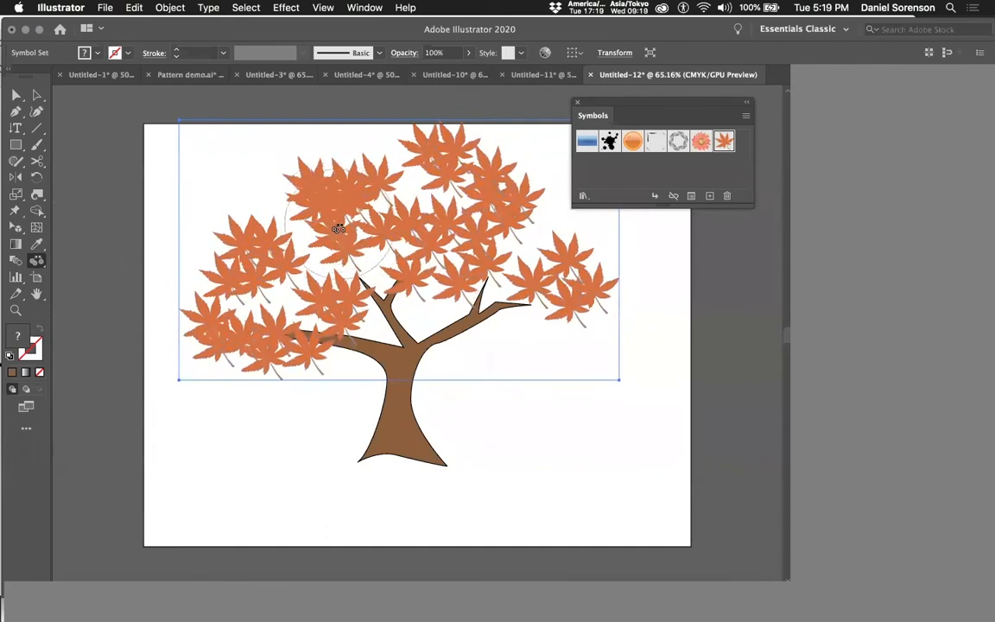
{"action": "left_click", "coordinate": [334, 224], "text": "alt"}
{"action": "left_click", "coordinate": [335, 225], "text": "alt"}
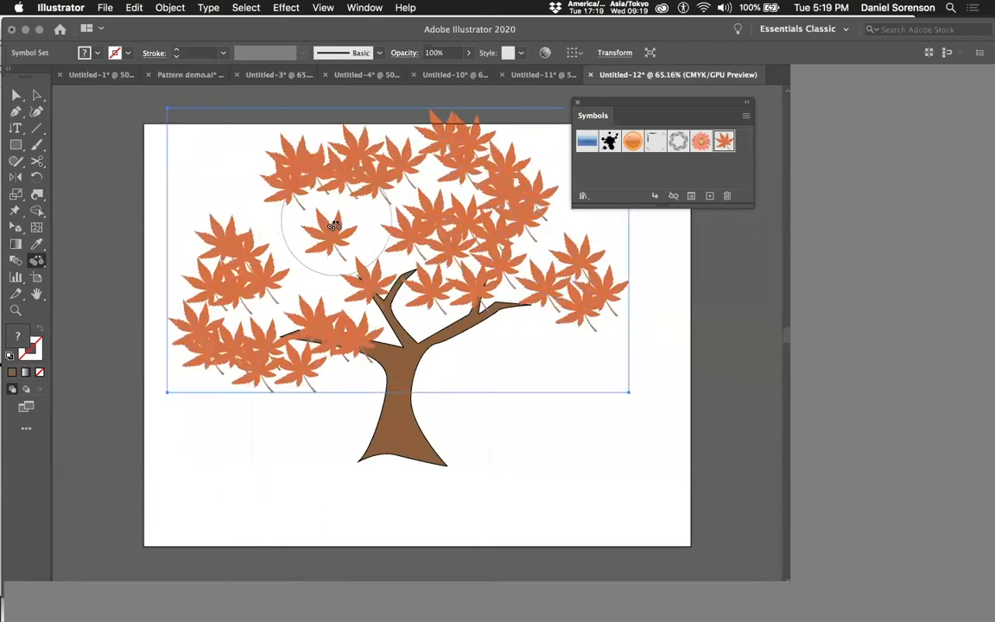
- Push the leaves in the crown's left cluster apart with the Symbol Scruncher, then draw them back together
{"action": "left_click", "coordinate": [248, 275], "text": "alt"}
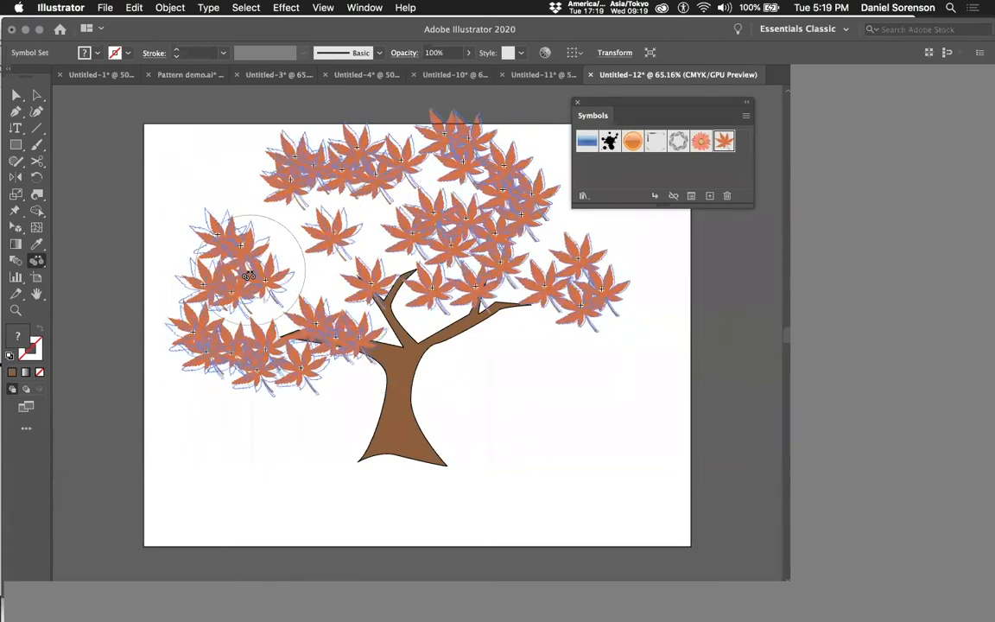
{"action": "left_click", "coordinate": [248, 275], "text": "alt"}
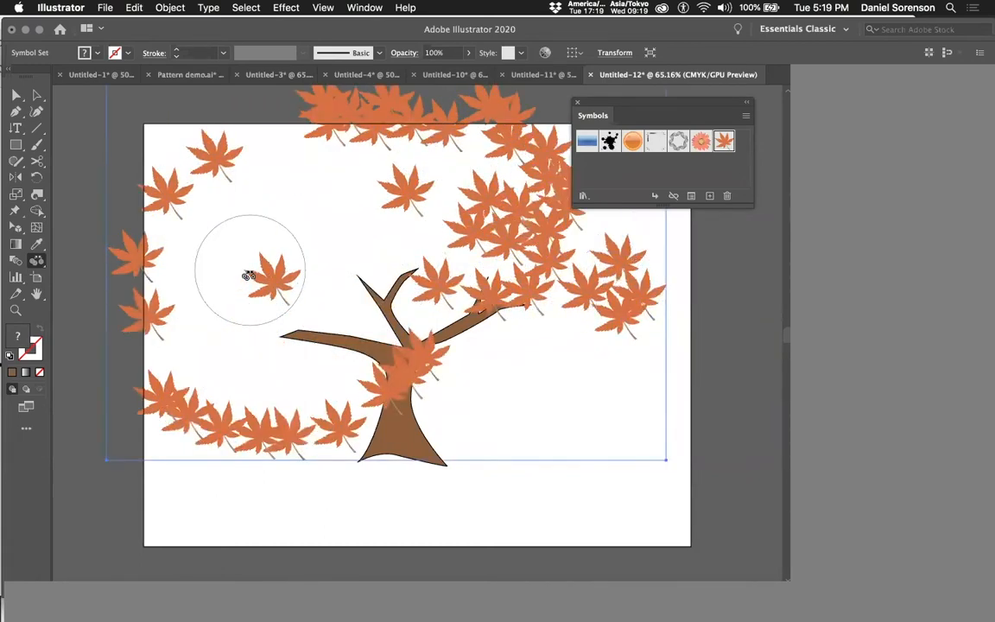
{"action": "left_click", "coordinate": [248, 275]}
{"action": "left_click", "coordinate": [250, 265]}
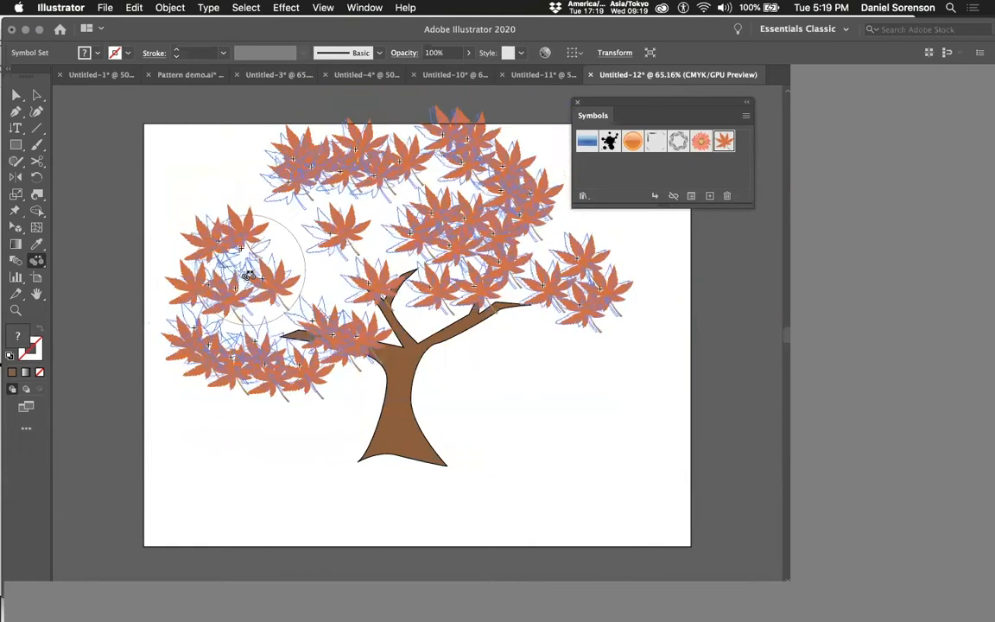
- Scrunch the leaves in the middle of the crown closer together and rework the spacing of the left cluster
{"action": "left_click", "coordinate": [407, 237]}
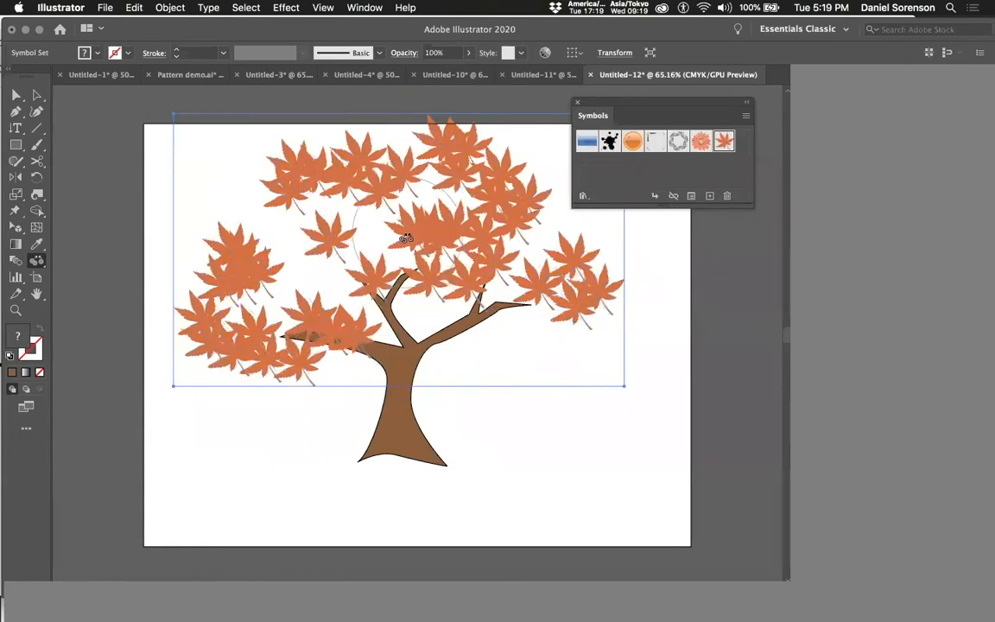
{"action": "left_click", "coordinate": [347, 242]}
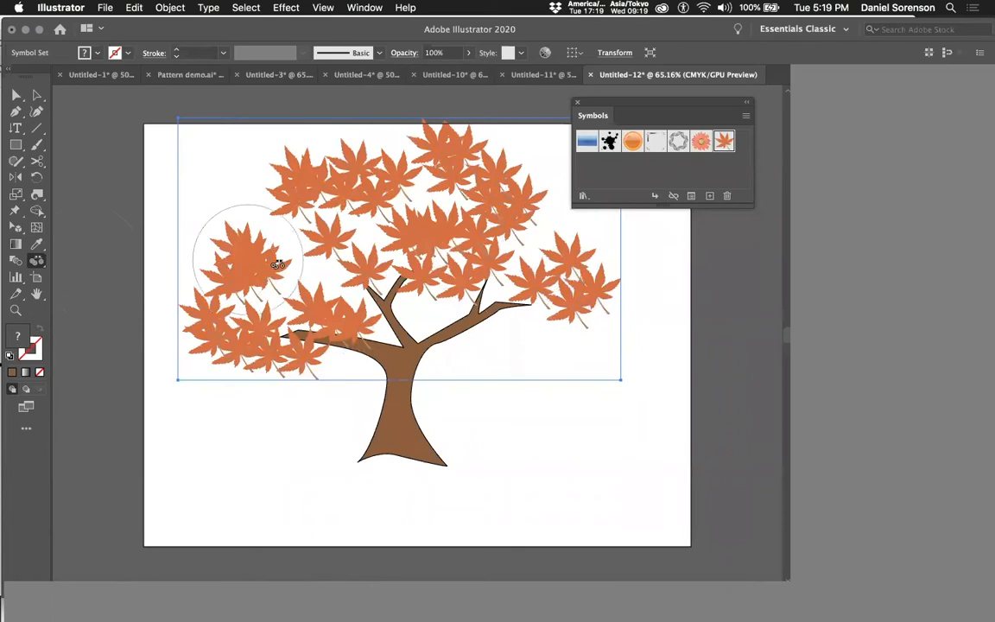
{"action": "left_click_drag", "start_coordinate": [286, 264], "coordinate": [209, 264]}
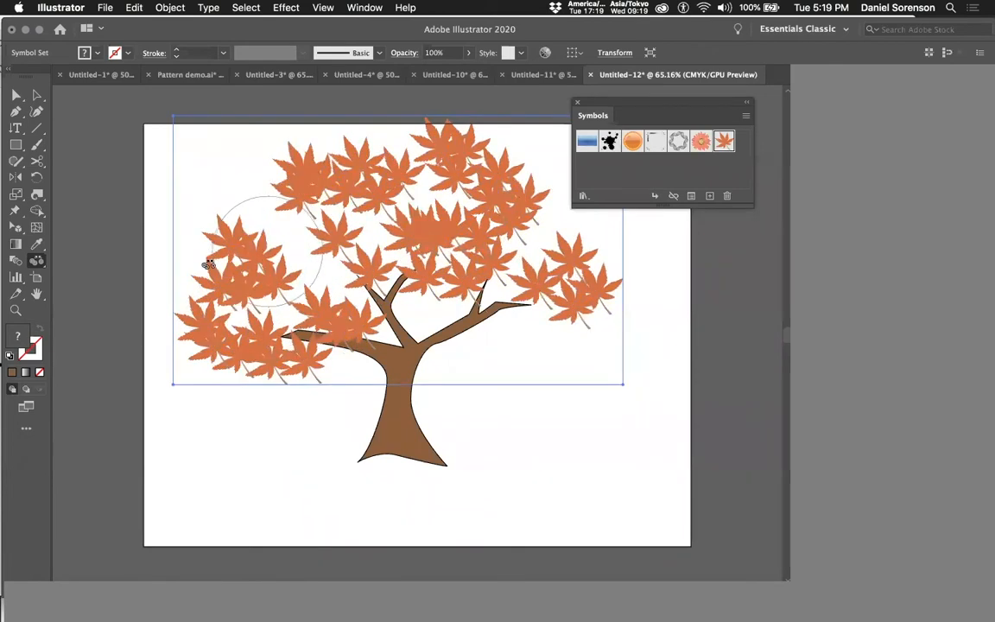
- Vary the leaf sizes with the Symbol Sizer, enlarging a few on the crown's left, then shrinking leaves in the left, central and upper-left clusters
{"action": "left_click", "coordinate": [46, 269]}
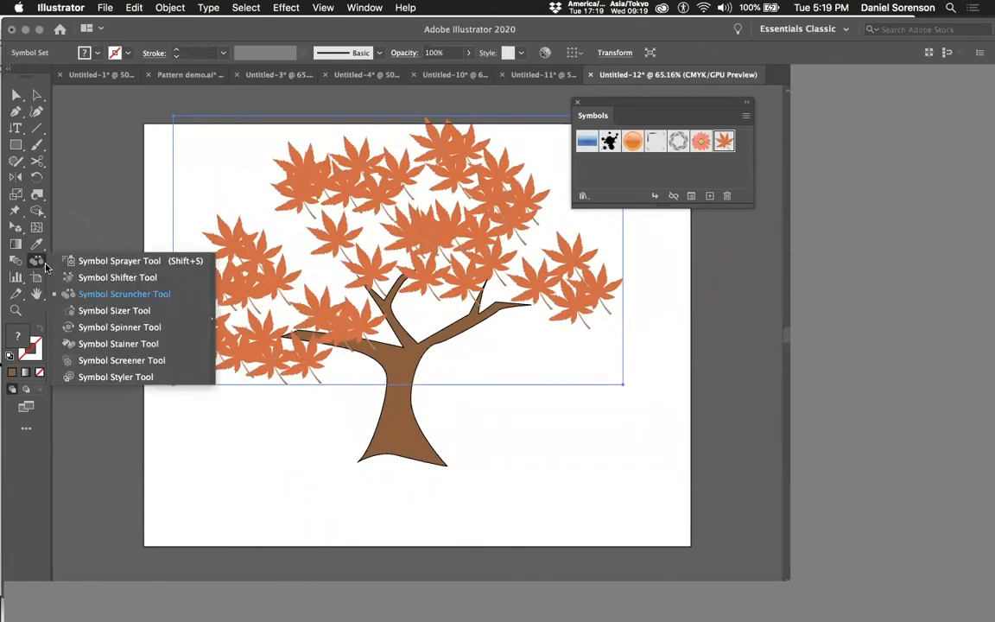
{"action": "left_click", "coordinate": [115, 312]}
{"action": "left_click_drag", "start_coordinate": [226, 241], "coordinate": [278, 247]}
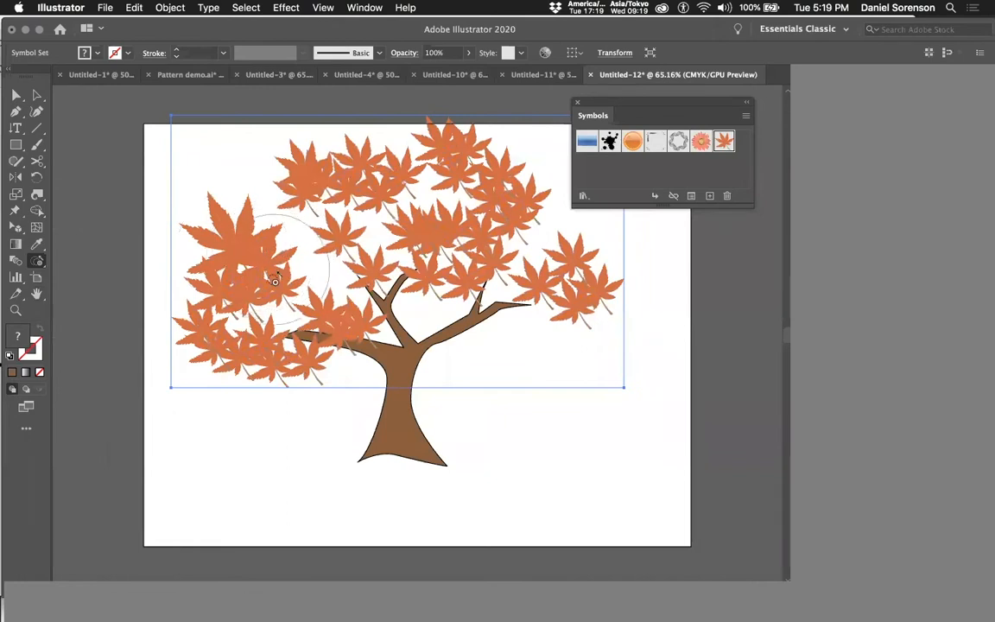
{"action": "mouse_move", "coordinate": [254, 252]}
{"action": "left_mouse_down"}
{"action": "mouse_move", "coordinate": [260, 230]}
{"action": "mouse_move", "coordinate": [244, 233]}
{"action": "mouse_move", "coordinate": [259, 237]}
{"action": "left_mouse_up"}
{"action": "mouse_move", "coordinate": [347, 244]}
{"action": "left_mouse_down"}
{"action": "mouse_move", "coordinate": [306, 227]}
{"action": "mouse_move", "coordinate": [270, 273]}
{"action": "mouse_move", "coordinate": [248, 332]}
{"action": "mouse_move", "coordinate": [275, 322]}
{"action": "left_mouse_up"}
{"action": "left_click", "coordinate": [447, 229], "text": "alt"}
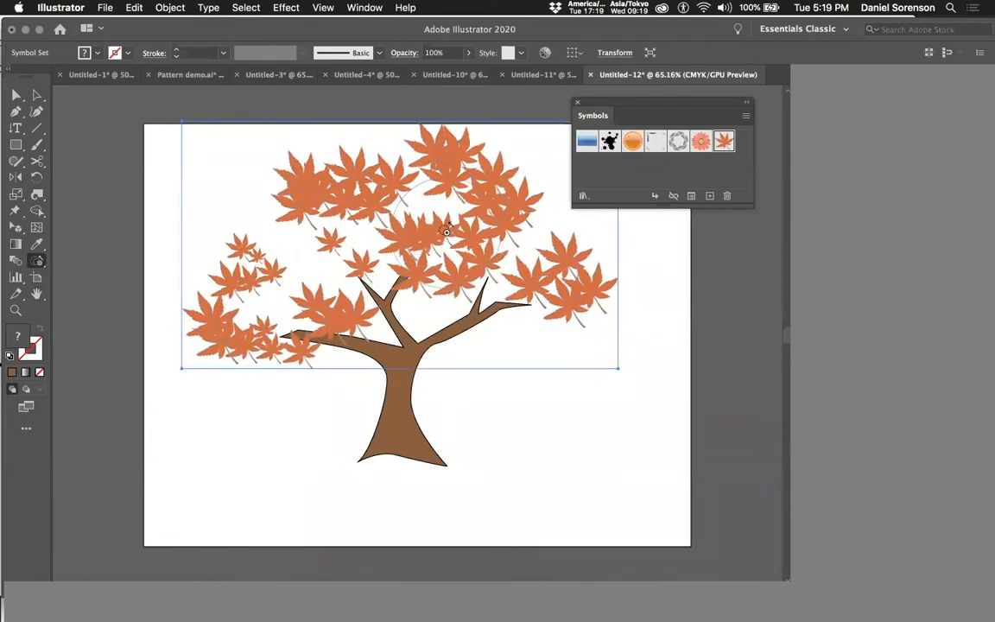
{"action": "left_click", "coordinate": [445, 227], "text": "alt"}
{"action": "left_click_drag", "start_coordinate": [353, 185], "coordinate": [348, 185]}
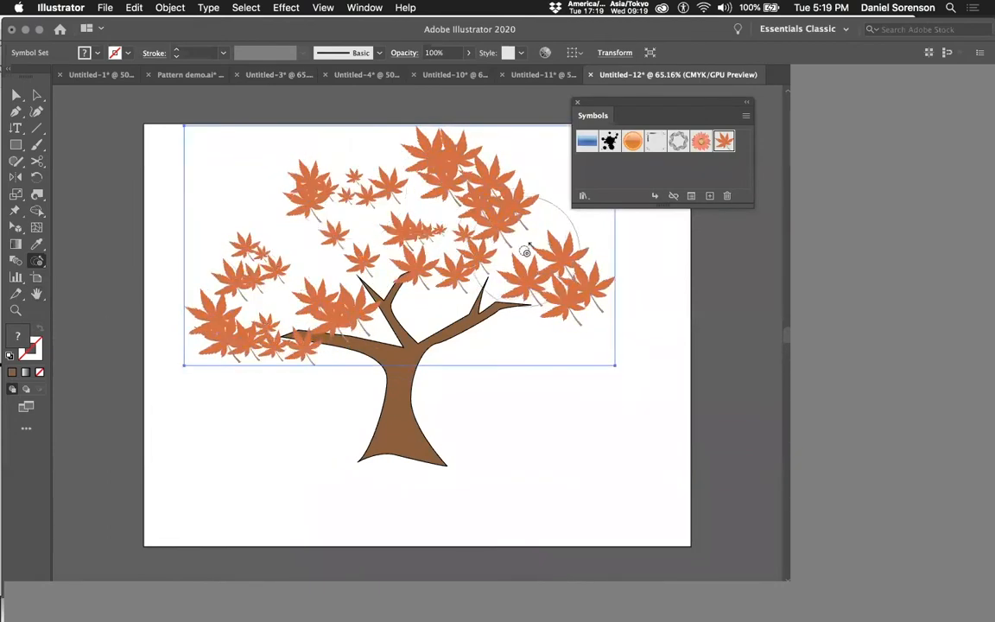
- Rotate the leaves in varied directions across all the crown's clusters with the Symbol Spinner
{"action": "left_click", "coordinate": [44, 269]}
{"action": "left_click", "coordinate": [118, 327]}
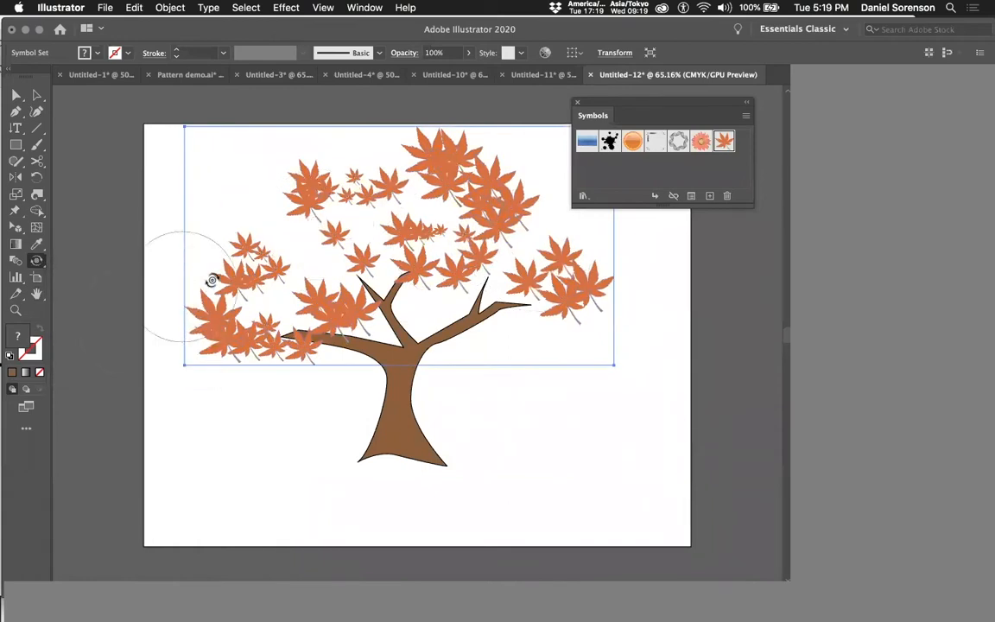
{"action": "mouse_move", "coordinate": [197, 268]}
{"action": "left_mouse_down"}
{"action": "mouse_move", "coordinate": [221, 250]}
{"action": "mouse_move", "coordinate": [324, 270]}
{"action": "left_mouse_up"}
{"action": "mouse_move", "coordinate": [337, 289]}
{"action": "left_mouse_down"}
{"action": "mouse_move", "coordinate": [359, 290]}
{"action": "mouse_move", "coordinate": [304, 178]}
{"action": "mouse_move", "coordinate": [262, 207]}
{"action": "mouse_move", "coordinate": [270, 199]}
{"action": "left_mouse_up"}
{"action": "mouse_move", "coordinate": [341, 177]}
{"action": "left_mouse_down"}
{"action": "mouse_move", "coordinate": [377, 174]}
{"action": "mouse_move", "coordinate": [350, 175]}
{"action": "left_mouse_up"}
{"action": "mouse_move", "coordinate": [456, 161]}
{"action": "left_mouse_down"}
{"action": "mouse_move", "coordinate": [399, 165]}
{"action": "mouse_move", "coordinate": [520, 162]}
{"action": "mouse_move", "coordinate": [532, 171]}
{"action": "left_mouse_up"}
{"action": "mouse_move", "coordinate": [488, 242]}
{"action": "left_mouse_down"}
{"action": "mouse_move", "coordinate": [511, 238]}
{"action": "mouse_move", "coordinate": [451, 218]}
{"action": "left_mouse_up"}
{"action": "mouse_move", "coordinate": [520, 271]}
{"action": "left_mouse_down"}
{"action": "mouse_move", "coordinate": [467, 271]}
{"action": "mouse_move", "coordinate": [449, 251]}
{"action": "left_mouse_up"}
{"action": "mouse_move", "coordinate": [567, 255]}
{"action": "left_mouse_down"}
{"action": "mouse_move", "coordinate": [615, 248]}
{"action": "mouse_move", "coordinate": [596, 283]}
{"action": "mouse_move", "coordinate": [649, 316]}
{"action": "mouse_move", "coordinate": [651, 329]}
{"action": "mouse_move", "coordinate": [576, 325]}
{"action": "mouse_move", "coordinate": [520, 295]}
{"action": "left_mouse_up"}
{"action": "left_click_drag", "start_coordinate": [598, 288], "coordinate": [610, 310]}
{"action": "mouse_move", "coordinate": [339, 303]}
{"action": "left_mouse_down"}
{"action": "mouse_move", "coordinate": [290, 294]}
{"action": "mouse_move", "coordinate": [286, 267]}
{"action": "mouse_move", "coordinate": [405, 317]}
{"action": "mouse_move", "coordinate": [283, 297]}
{"action": "left_mouse_up"}
{"action": "left_click_drag", "start_coordinate": [216, 333], "coordinate": [209, 366]}
{"action": "mouse_move", "coordinate": [221, 291]}
{"action": "left_mouse_down"}
{"action": "mouse_move", "coordinate": [248, 304]}
{"action": "mouse_move", "coordinate": [322, 290]}
{"action": "left_mouse_up"}
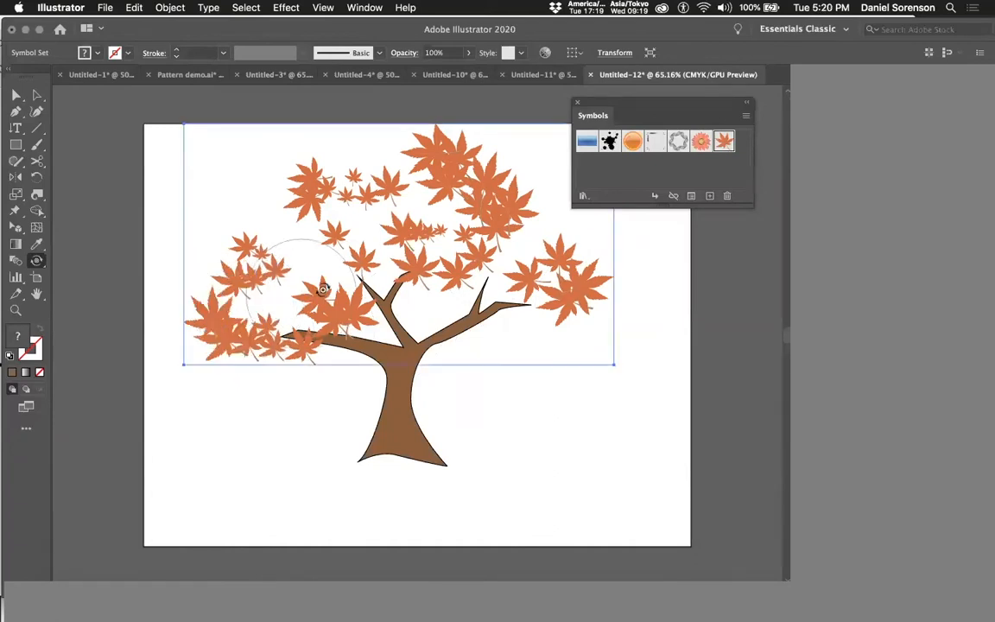
- Stain leaves at the crown's top, centre and middle-left dark red with the Symbol Stainer
{"action": "left_click", "coordinate": [40, 268]}
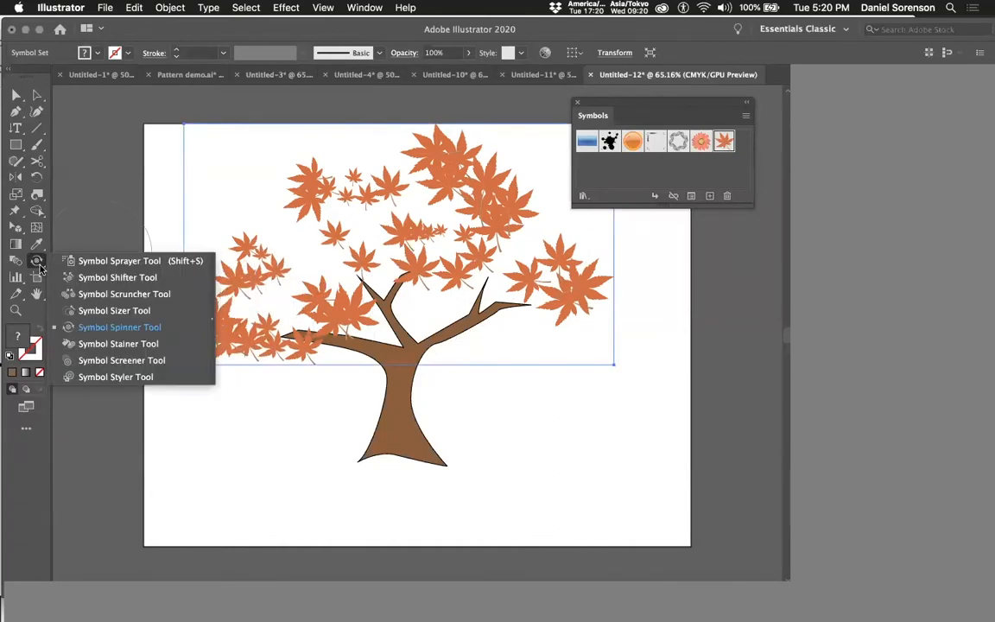
{"action": "left_click", "coordinate": [118, 344]}
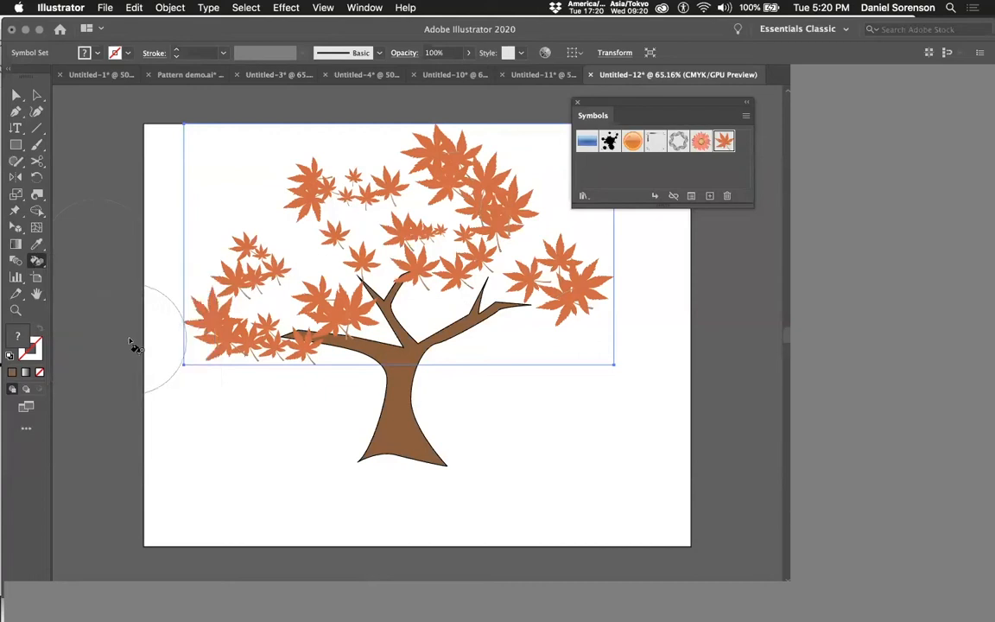
{"action": "left_click", "coordinate": [20, 334]}
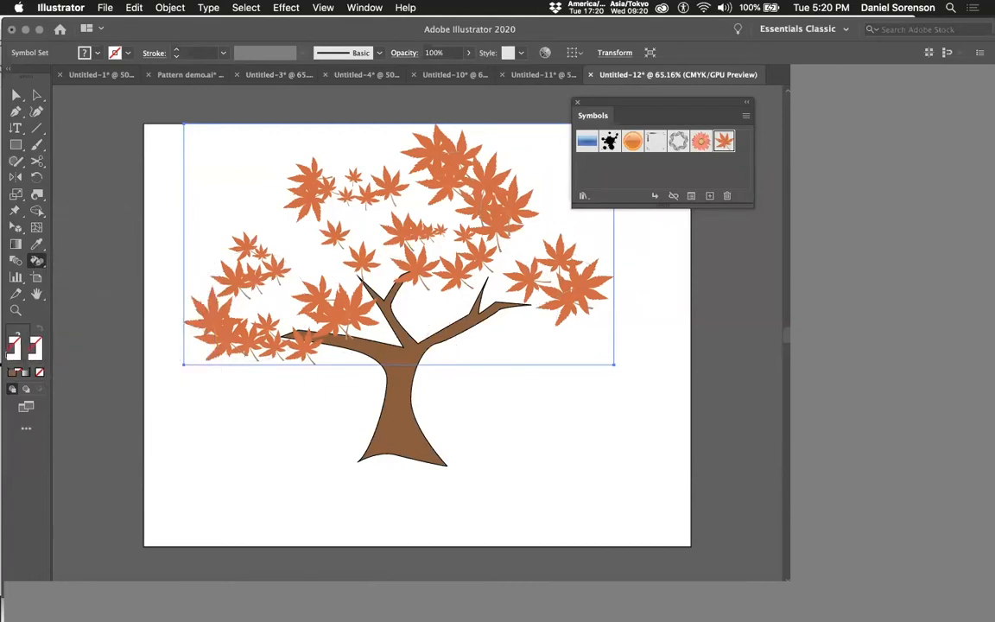
{"action": "left_click", "coordinate": [804, 131]}
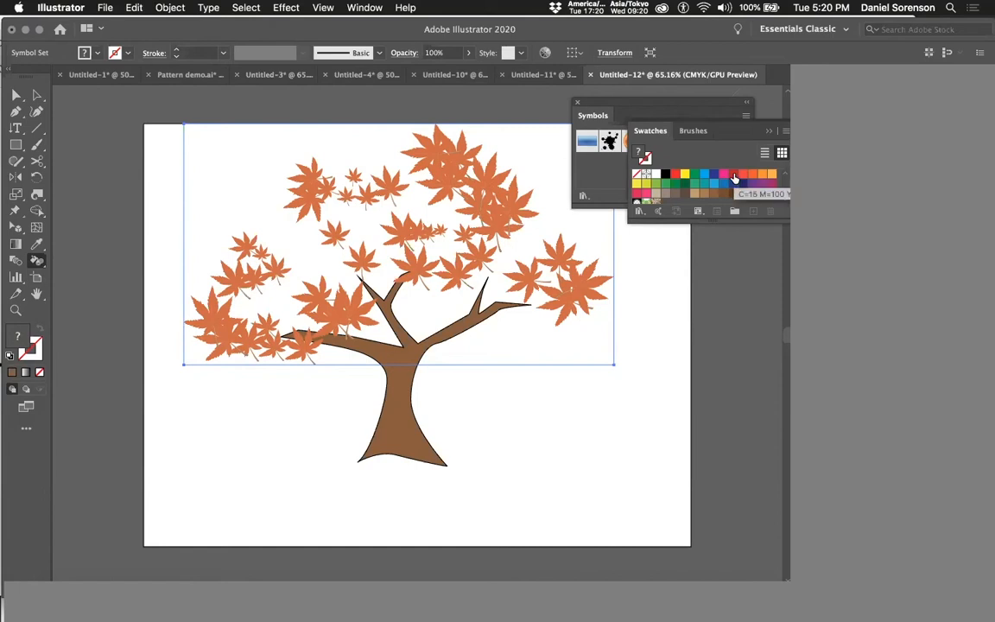
{"action": "left_click", "coordinate": [732, 175]}
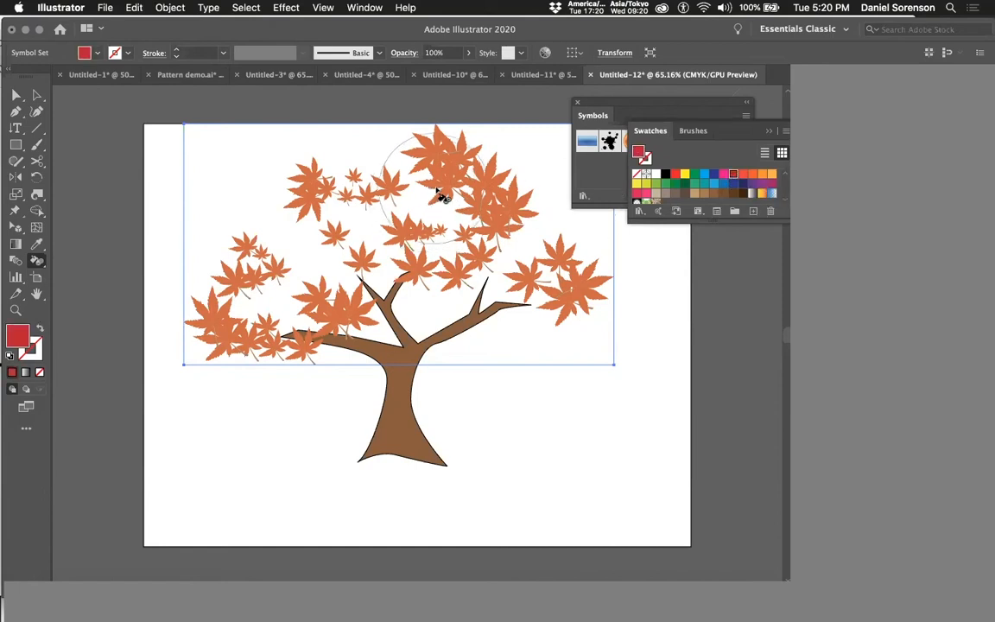
{"action": "left_click", "coordinate": [440, 198]}
{"action": "left_click", "coordinate": [399, 231]}
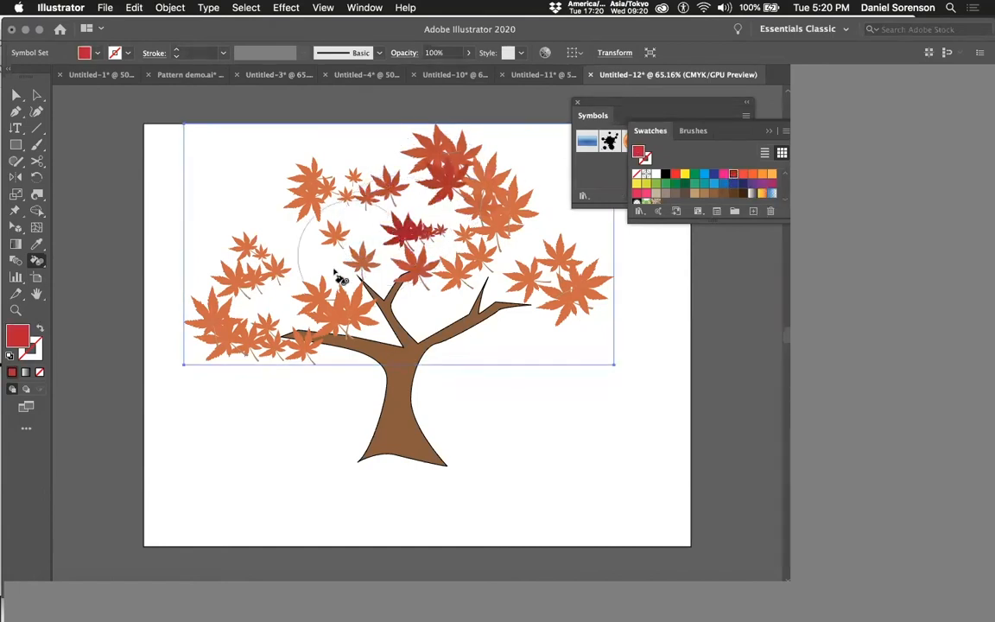
{"action": "left_click", "coordinate": [308, 301]}
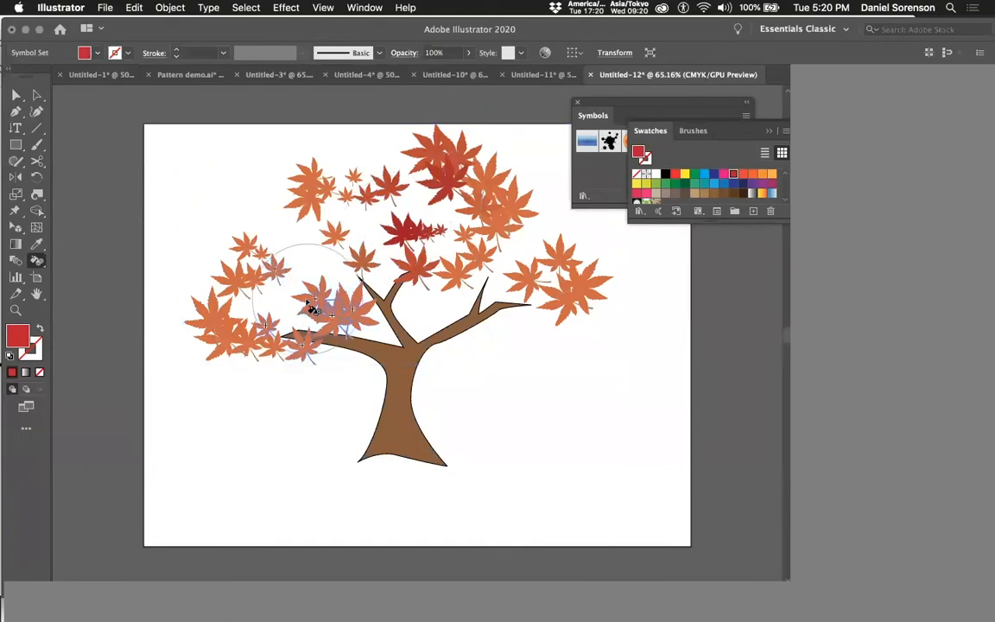
- Stain the crown's right cluster and the upper leaves of its left cluster dark green
{"action": "left_click", "coordinate": [685, 184]}
{"action": "left_click", "coordinate": [566, 283]}
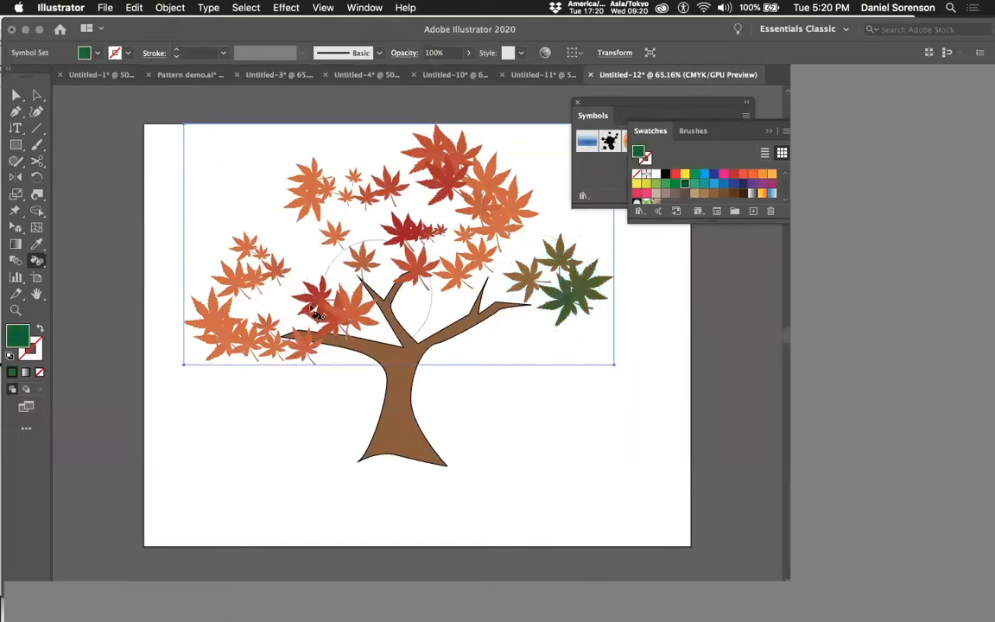
{"action": "left_click", "coordinate": [244, 290]}
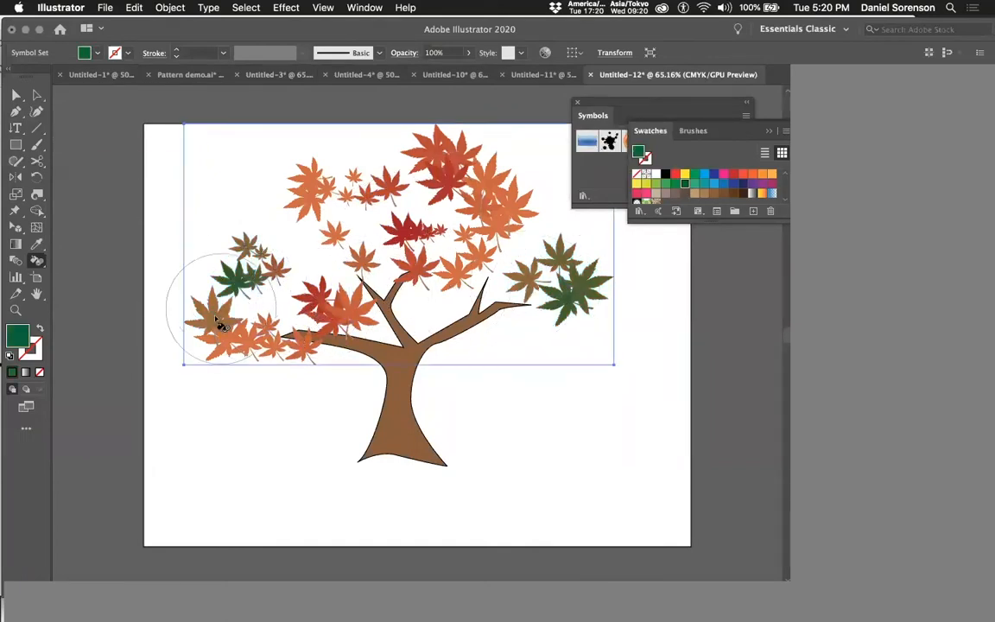
- Stain the upper-left, upper-right and lower-left leaf clusters yellow
{"action": "left_click", "coordinate": [645, 184]}
{"action": "left_click", "coordinate": [312, 186]}
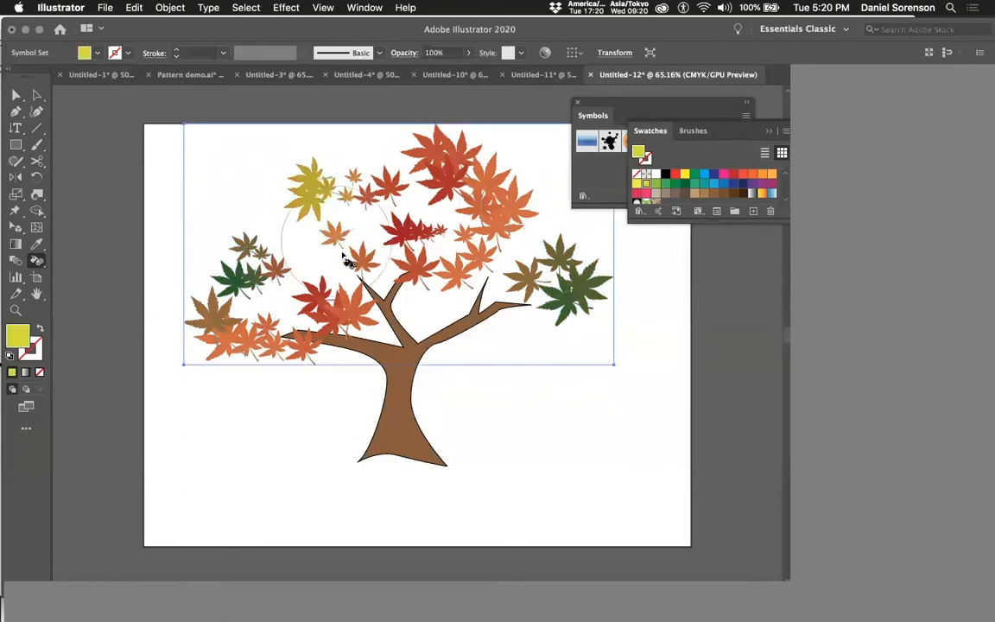
{"action": "mouse_move", "coordinate": [465, 292]}
{"action": "left_mouse_down"}
{"action": "mouse_move", "coordinate": [455, 267]}
{"action": "mouse_move", "coordinate": [484, 205]}
{"action": "mouse_move", "coordinate": [238, 362]}
{"action": "mouse_move", "coordinate": [341, 382]}
{"action": "left_mouse_up"}
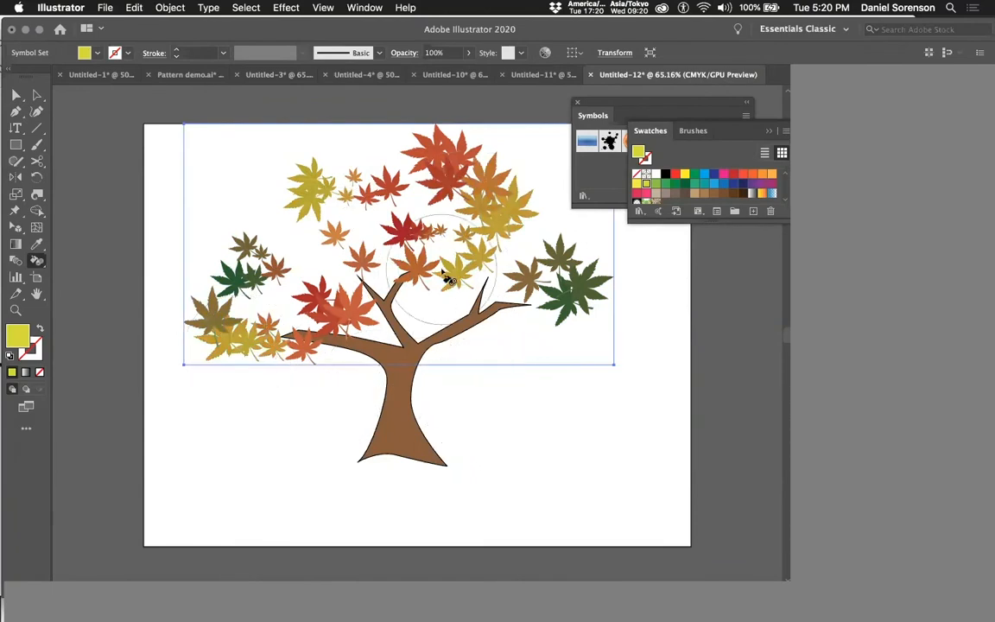
- Reduce the stain on the right, centre, top and left leaf clusters with the Symbol Stainer to bring back some original orange
{"action": "mouse_move", "coordinate": [573, 284]}
{"action": "left_mouse_down"}
{"action": "mouse_move", "coordinate": [582, 290]}
{"action": "mouse_move", "coordinate": [556, 293]}
{"action": "left_mouse_up"}
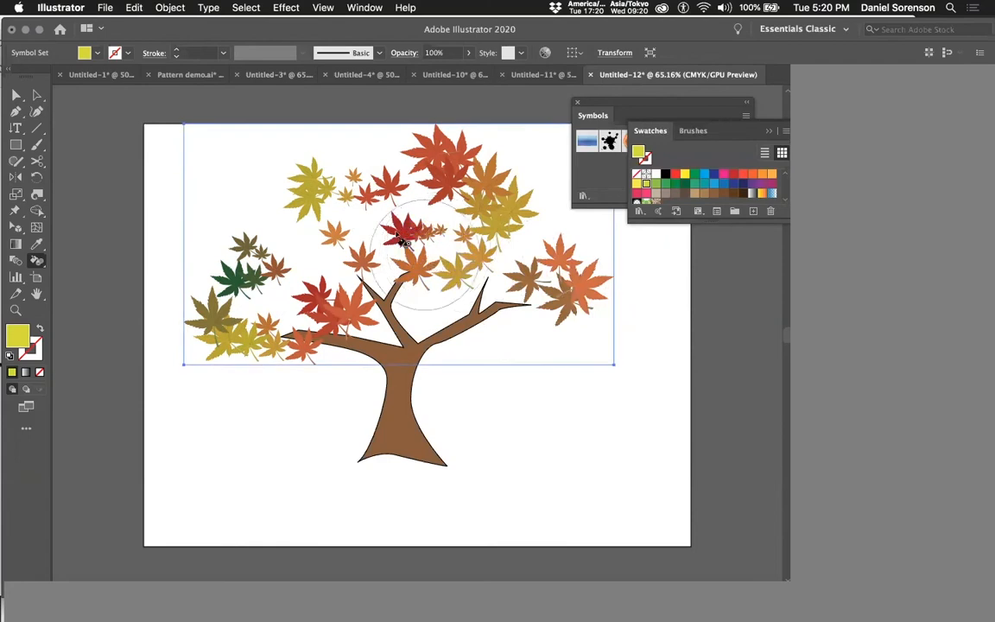
{"action": "mouse_move", "coordinate": [355, 177]}
{"action": "left_mouse_down"}
{"action": "mouse_move", "coordinate": [316, 192]}
{"action": "mouse_move", "coordinate": [314, 202]}
{"action": "mouse_move", "coordinate": [421, 182]}
{"action": "left_mouse_up"}
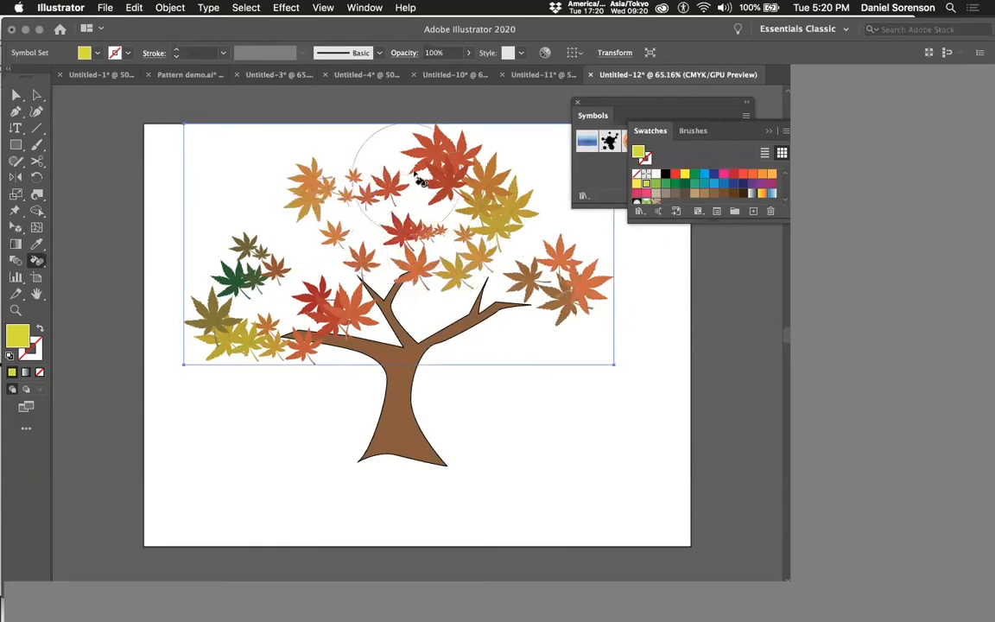
{"action": "left_click", "coordinate": [438, 158], "text": "alt"}
{"action": "left_click", "coordinate": [246, 252], "text": "alt"}
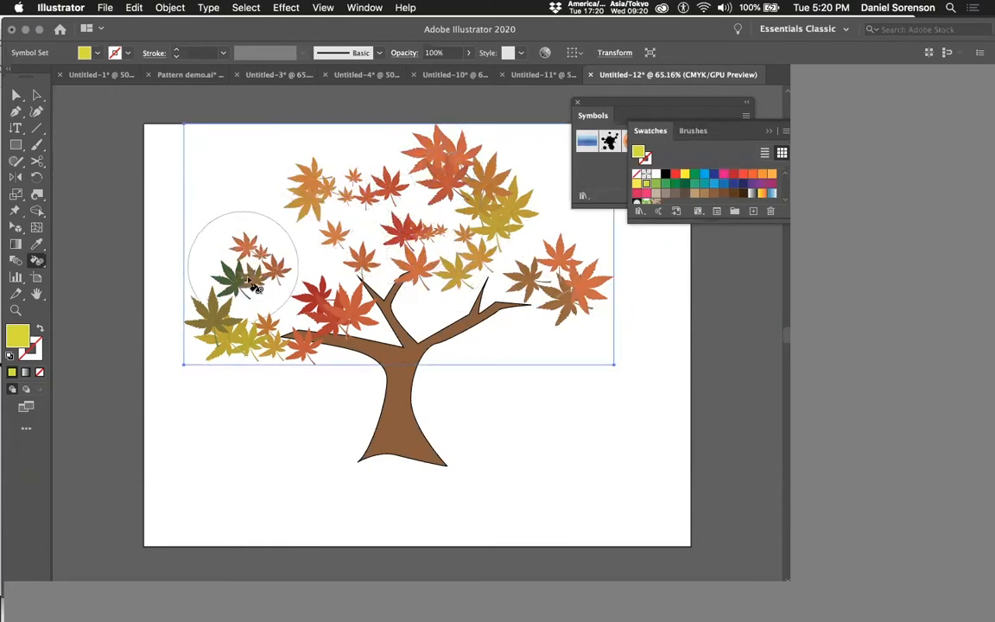
{"action": "left_click", "coordinate": [210, 311], "text": "alt"}
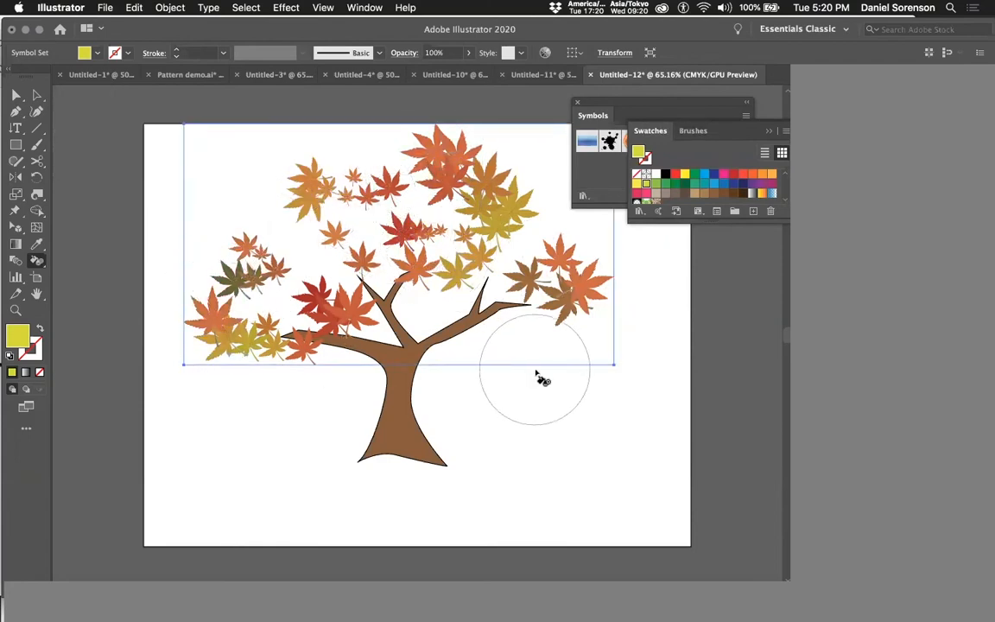
- Fade leaves on the right and left sides of the crown with the Symbol Screener
{"action": "left_click", "coordinate": [37, 261]}
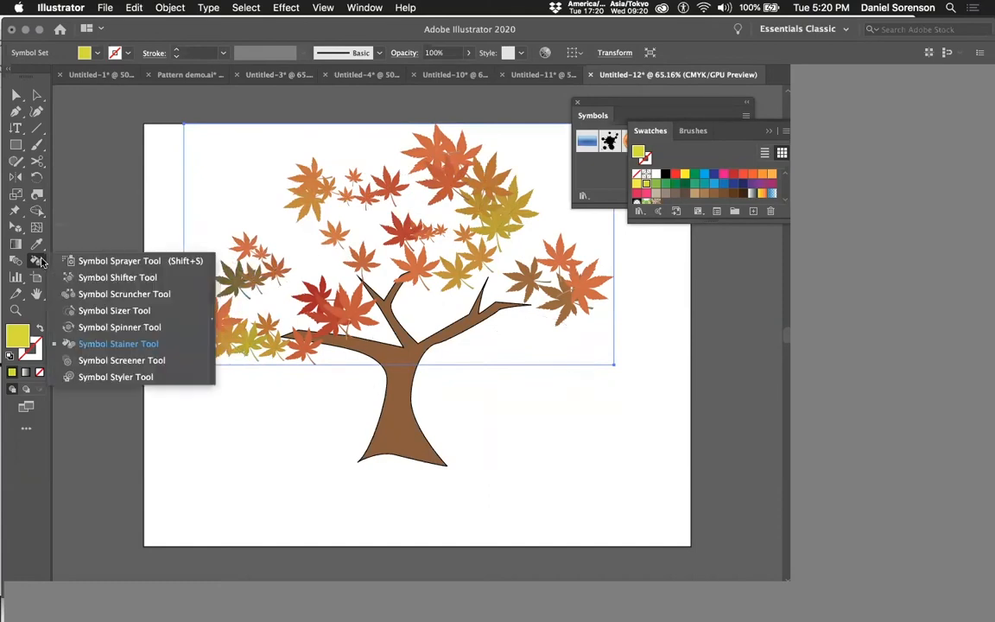
{"action": "left_click", "coordinate": [127, 361]}
{"action": "mouse_move", "coordinate": [487, 187]}
{"action": "left_mouse_down"}
{"action": "mouse_move", "coordinate": [567, 275]}
{"action": "mouse_move", "coordinate": [498, 299]}
{"action": "mouse_move", "coordinate": [328, 303]}
{"action": "mouse_move", "coordinate": [333, 328]}
{"action": "mouse_move", "coordinate": [244, 328]}
{"action": "mouse_move", "coordinate": [289, 322]}
{"action": "mouse_move", "coordinate": [253, 333]}
{"action": "mouse_move", "coordinate": [265, 339]}
{"action": "mouse_move", "coordinate": [330, 316]}
{"action": "mouse_move", "coordinate": [481, 229]}
{"action": "mouse_move", "coordinate": [487, 215]}
{"action": "mouse_move", "coordinate": [568, 276]}
{"action": "left_mouse_up"}
{"action": "mouse_move", "coordinate": [297, 232]}
{"action": "left_mouse_down"}
{"action": "mouse_move", "coordinate": [314, 188]}
{"action": "mouse_move", "coordinate": [318, 204]}
{"action": "mouse_move", "coordinate": [242, 295]}
{"action": "mouse_move", "coordinate": [270, 322]}
{"action": "left_mouse_up"}
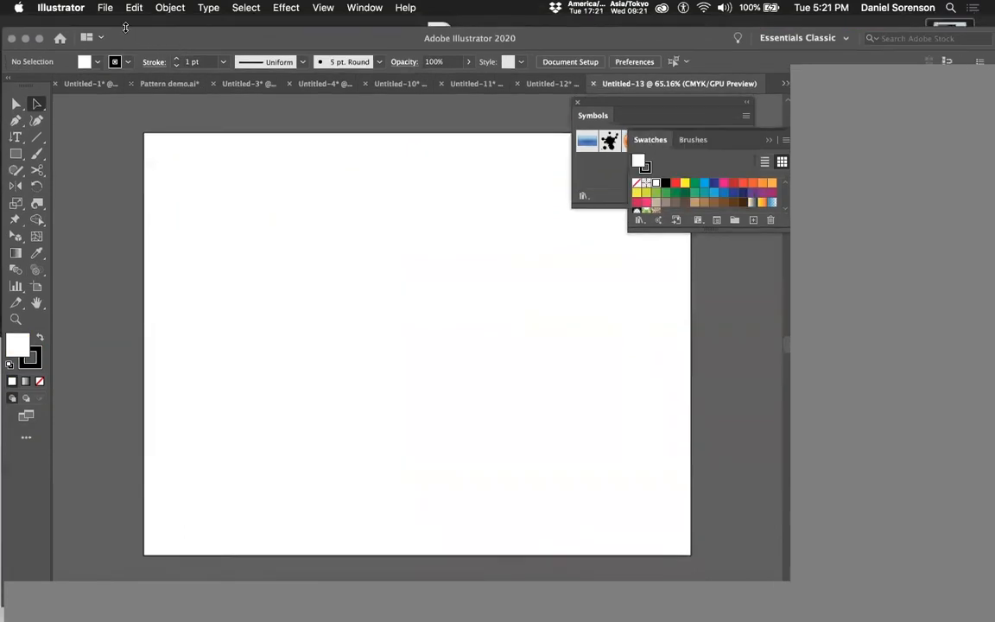
- Place the goldfish image in the blank document and draw a circle above it with the Ellipse tool
{"action": "left_click", "coordinate": [104, 7]}
{"action": "left_click", "coordinate": [126, 216]}
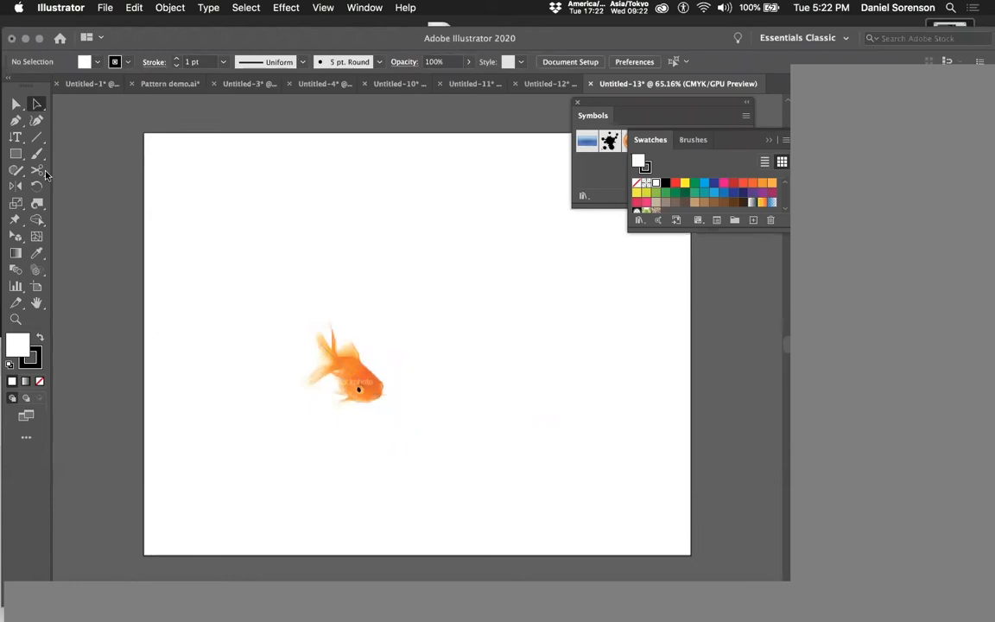
{"action": "left_click_drag", "start_coordinate": [16, 153], "coordinate": [62, 187]}
{"action": "left_click_drag", "start_coordinate": [384, 235], "coordinate": [426, 274]}
{"action": "left_click_drag", "start_coordinate": [356, 216], "coordinate": [452, 333]}
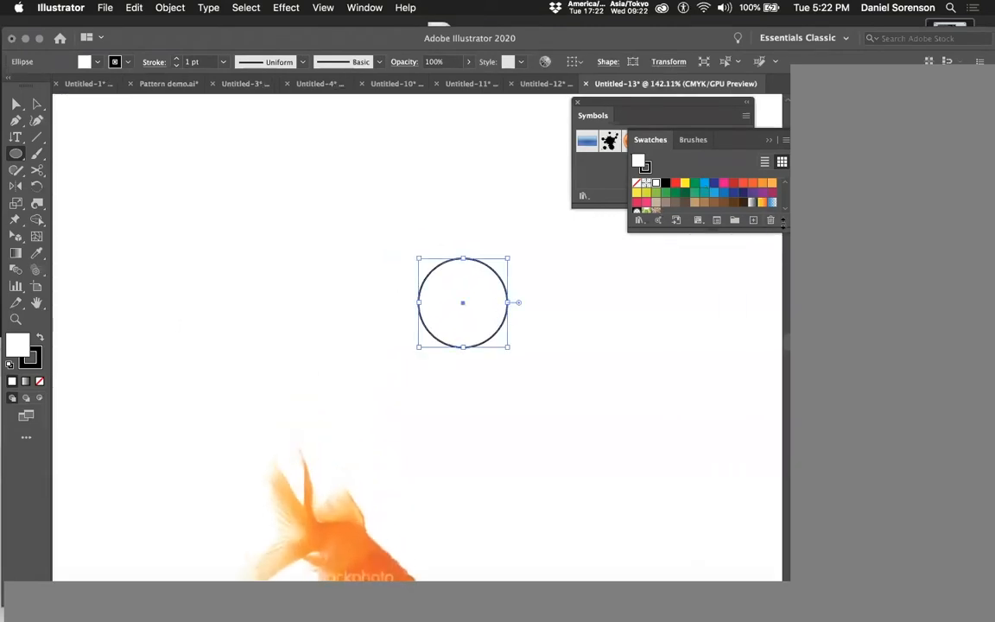
- Fill the circle with the white-to-black linear gradient swatch and remove its stroke
{"action": "left_click_drag", "start_coordinate": [785, 252], "coordinate": [785, 308]}
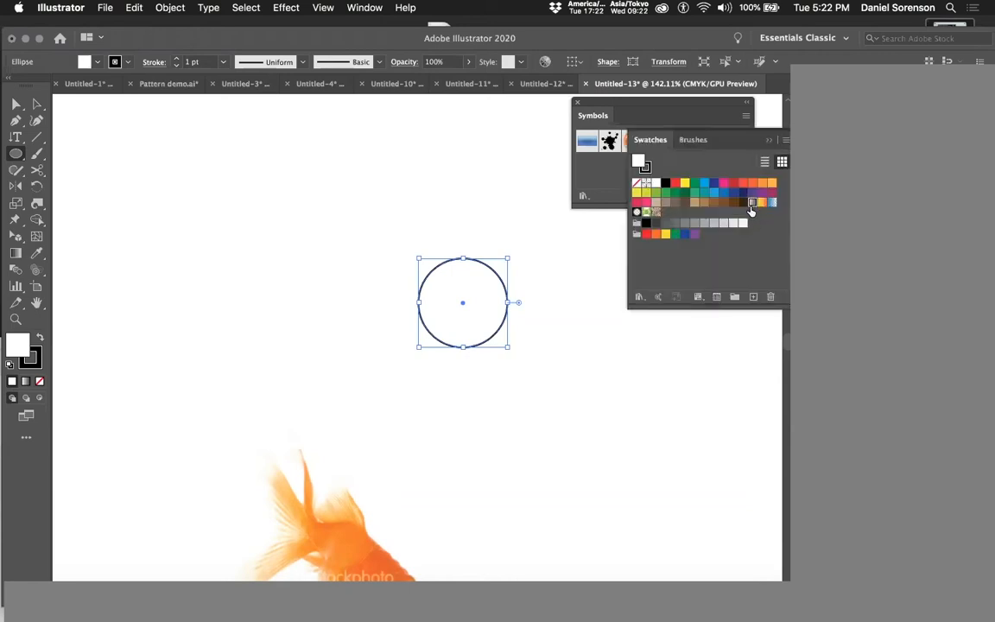
{"action": "left_click", "coordinate": [752, 202]}
{"action": "left_click", "coordinate": [36, 363]}
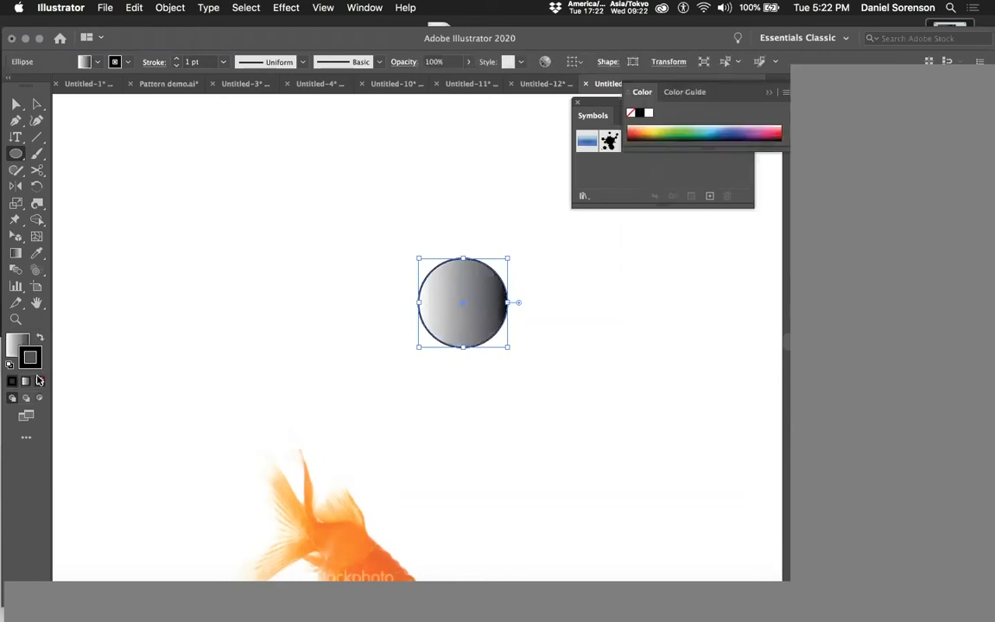
{"action": "left_click", "coordinate": [38, 381]}
{"action": "left_click", "coordinate": [16, 344]}
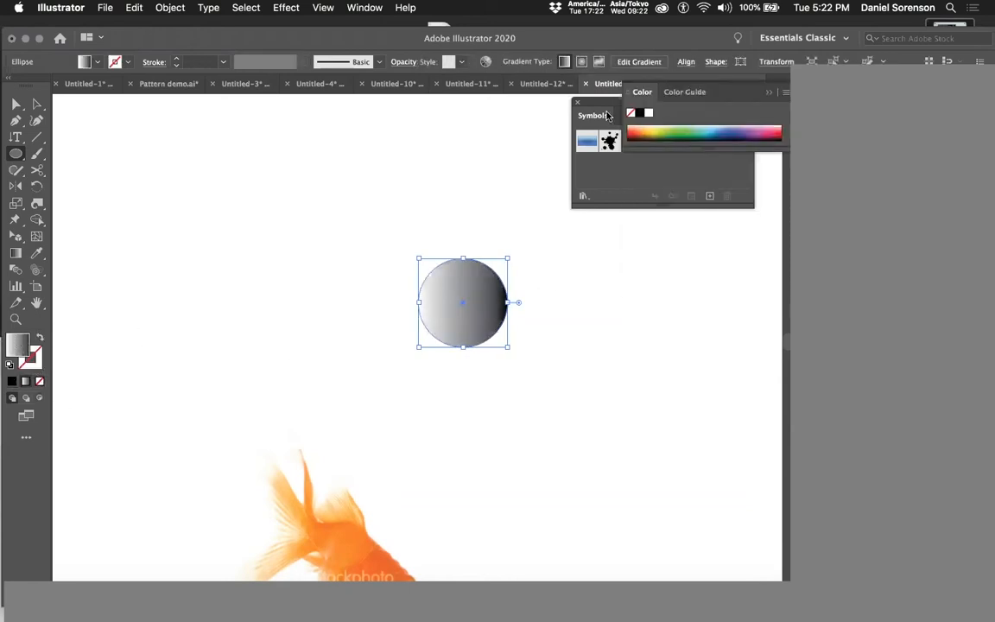
- Change the black end stop of the circle's gradient to a medium blue
{"action": "left_click", "coordinate": [365, 8]}
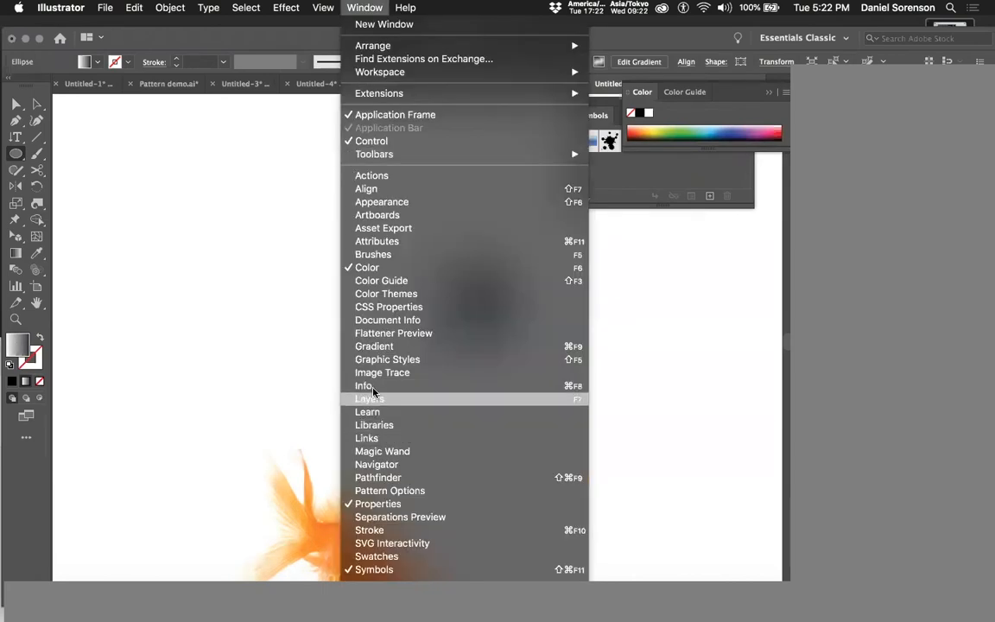
{"action": "left_click", "coordinate": [374, 347]}
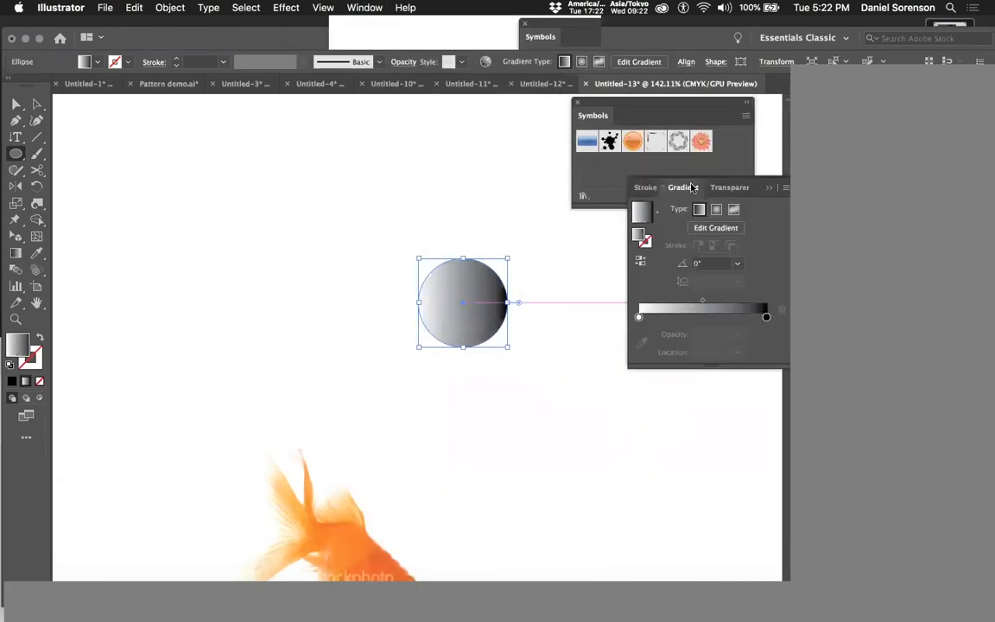
{"action": "double_click", "coordinate": [766, 317]}
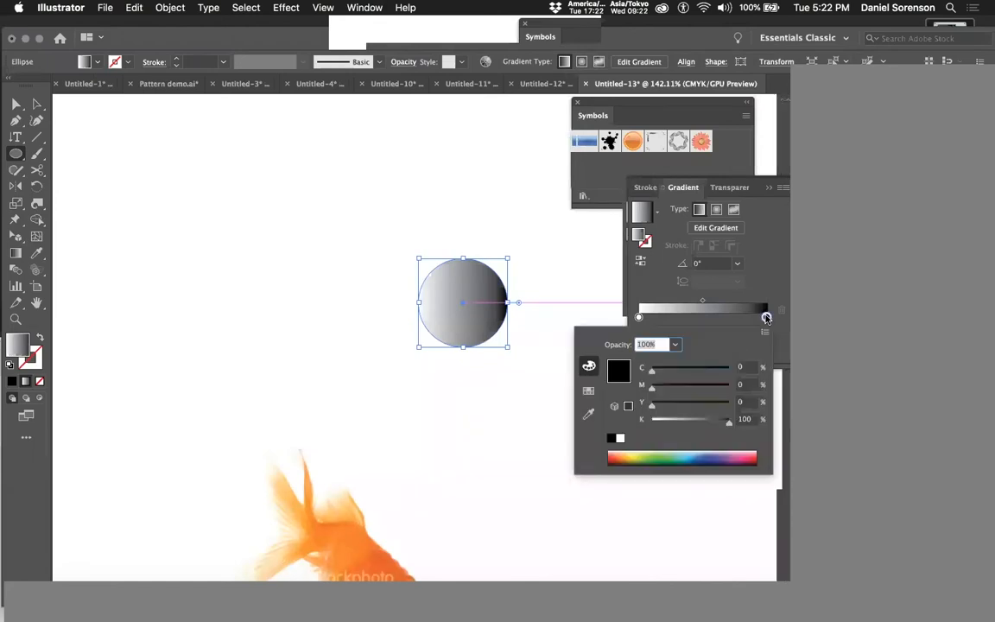
{"action": "left_click", "coordinate": [704, 453]}
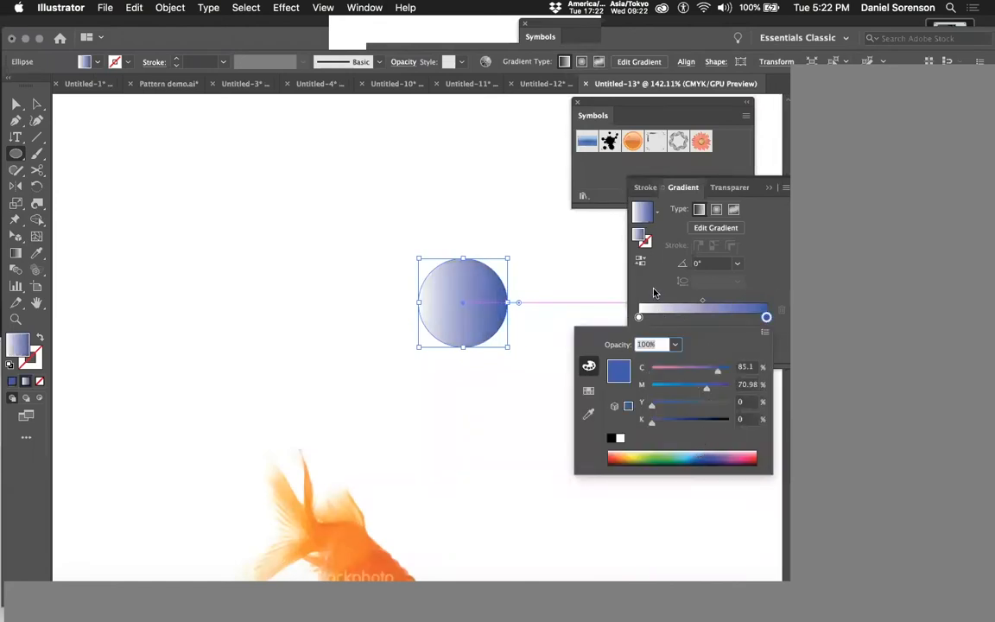
{"action": "left_click", "coordinate": [654, 293]}
- Add a light blue colour stop at about 30% of the circle's gradient
{"action": "left_click", "coordinate": [677, 317]}
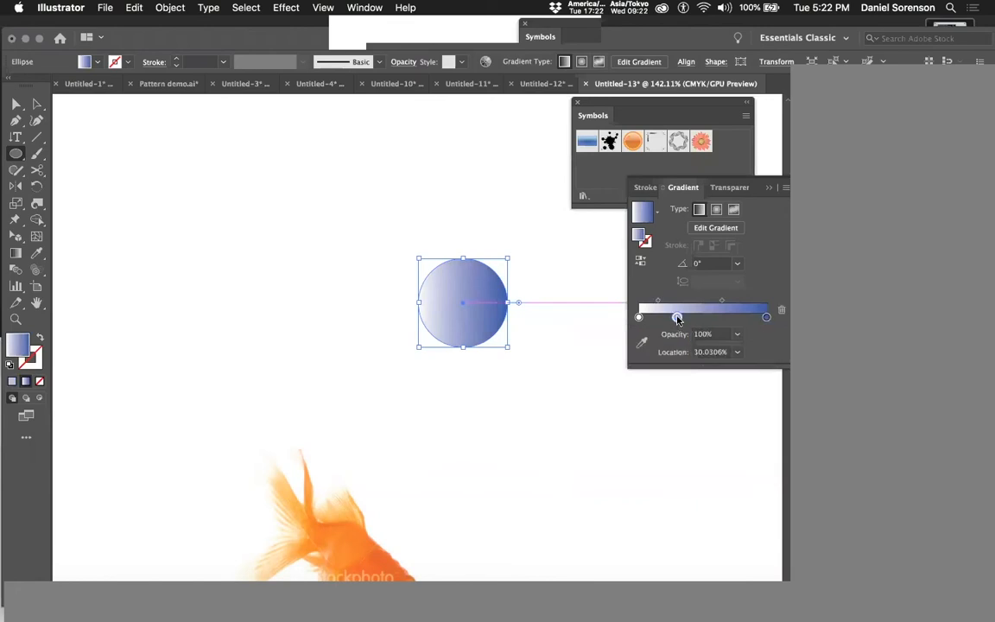
{"action": "double_click", "coordinate": [676, 317]}
{"action": "left_click", "coordinate": [688, 454]}
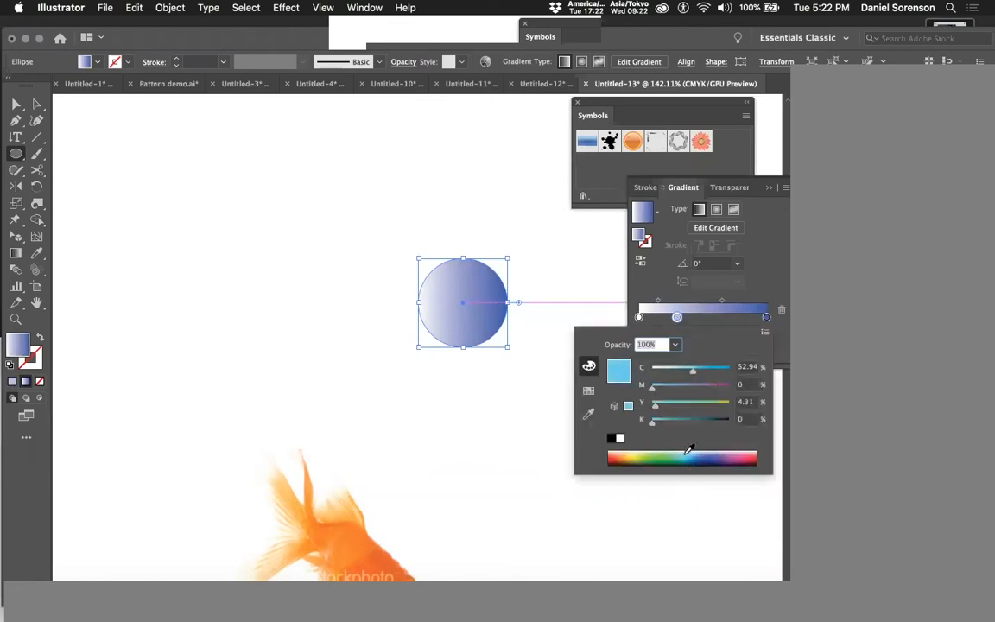
{"action": "left_click", "coordinate": [764, 282]}
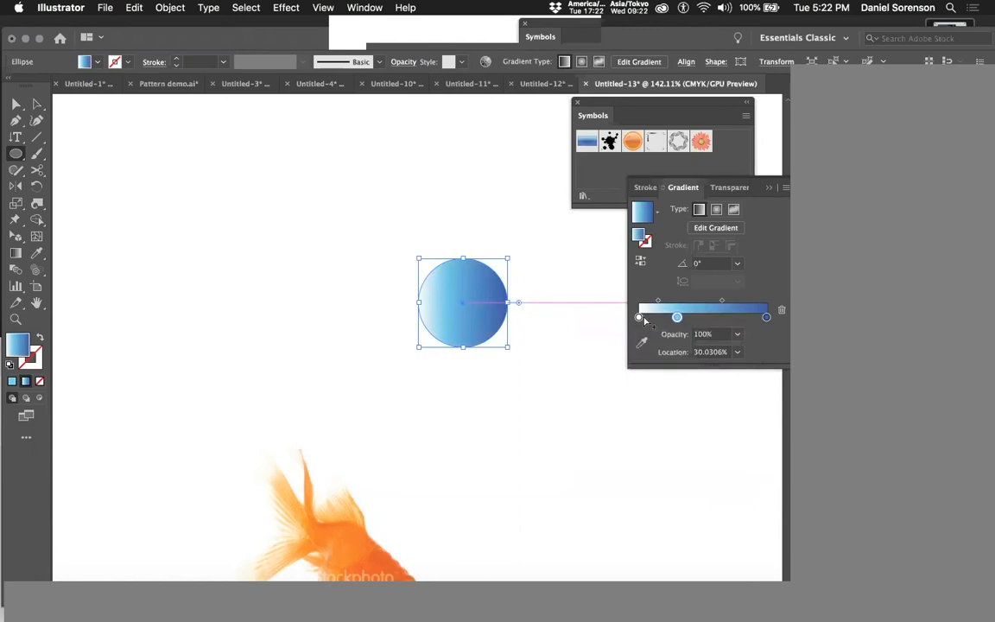
- Make the gradient radial and redraw it from the circle's upper left past its lower-right edge, then deselect the circle
{"action": "left_click", "coordinate": [716, 212]}
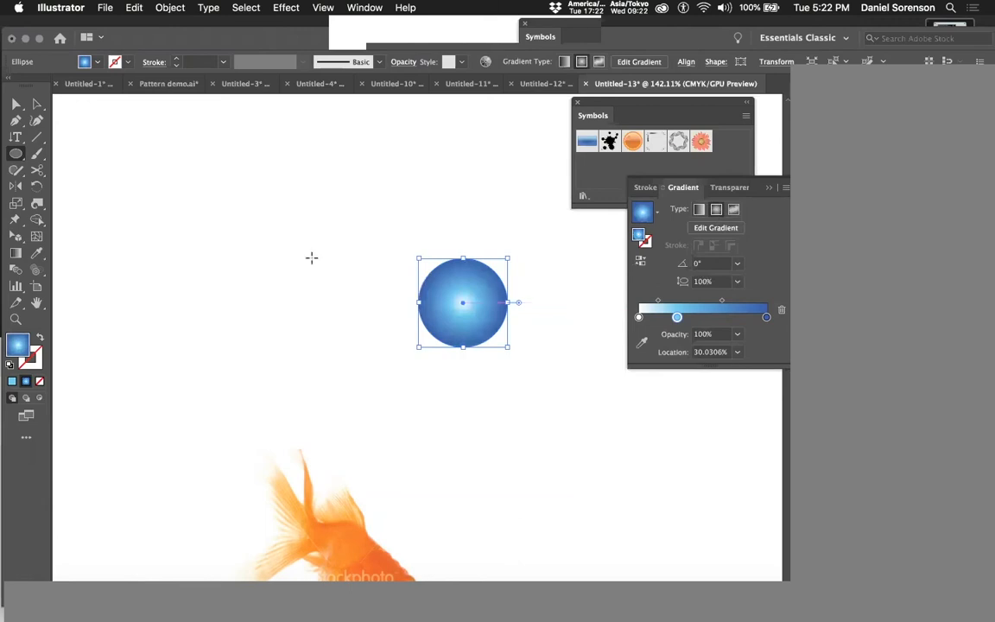
{"action": "left_click", "coordinate": [16, 253]}
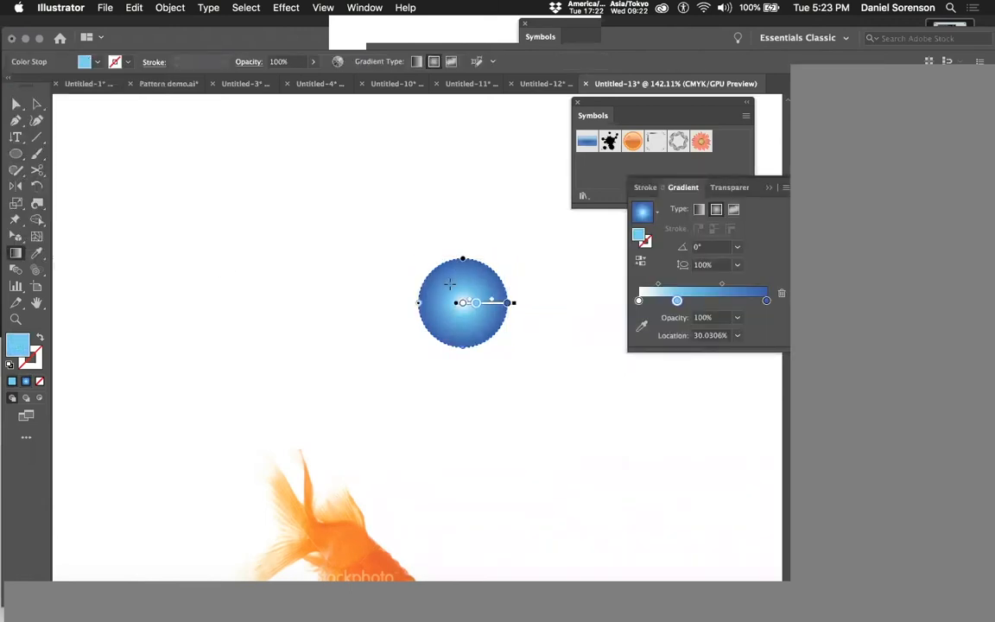
{"action": "left_click_drag", "start_coordinate": [449, 283], "coordinate": [488, 353]}
{"action": "left_click", "coordinate": [598, 421], "text": "super"}
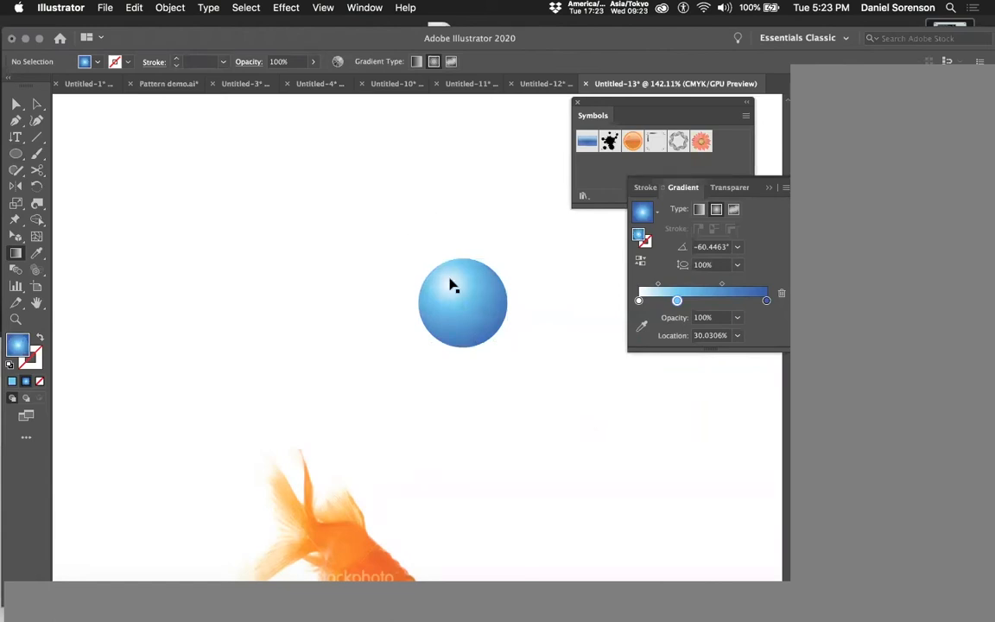
- Save the blue gradient circle as a static symbol named "bubble", and delete its instance from the artboard
{"action": "key", "text": "a"}
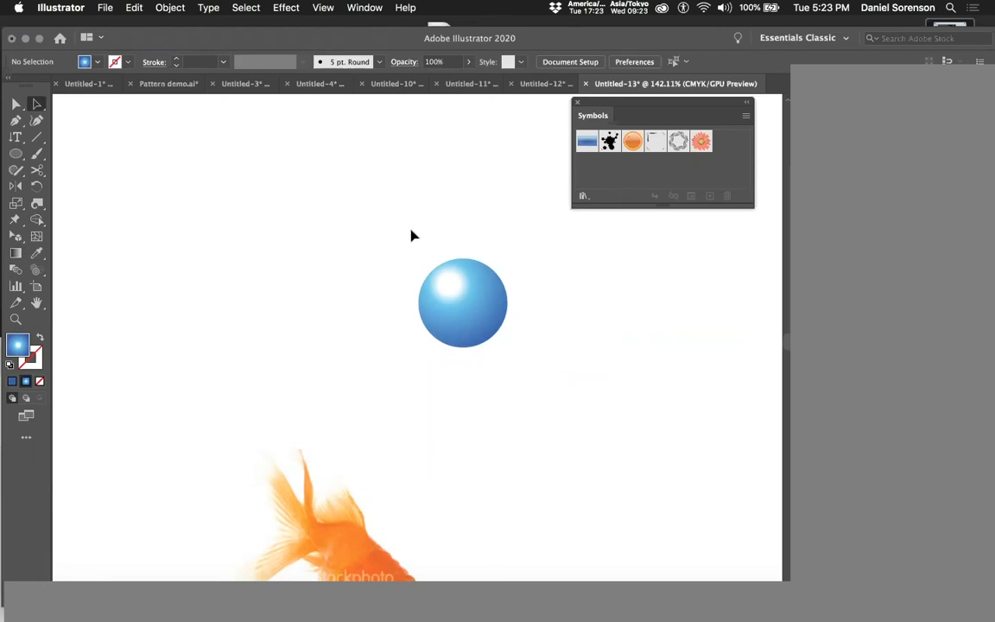
{"action": "left_click_drag", "start_coordinate": [493, 274], "coordinate": [610, 181]}
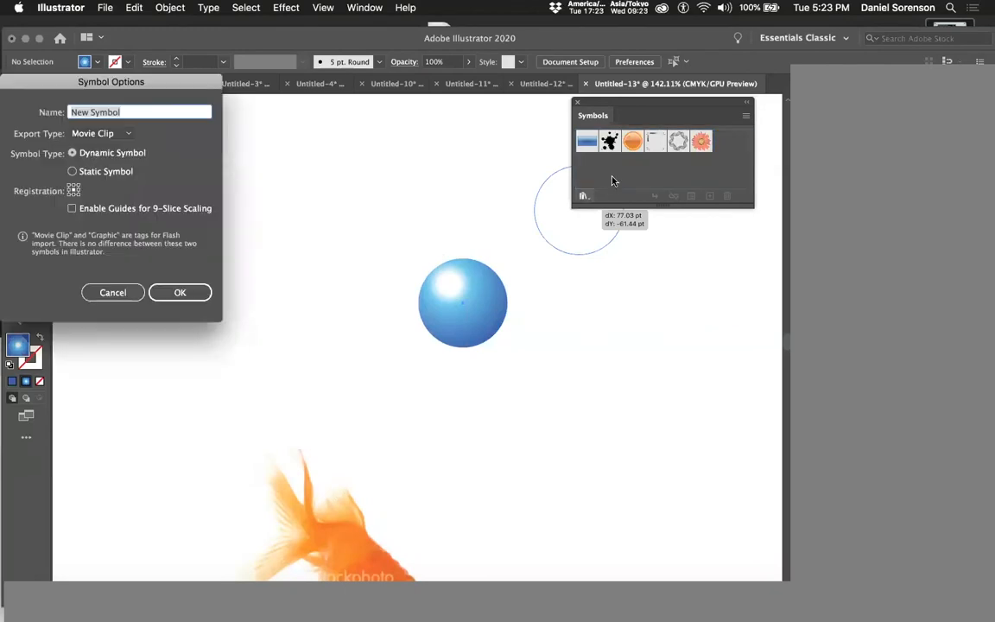
{"action": "left_click", "coordinate": [107, 176]}
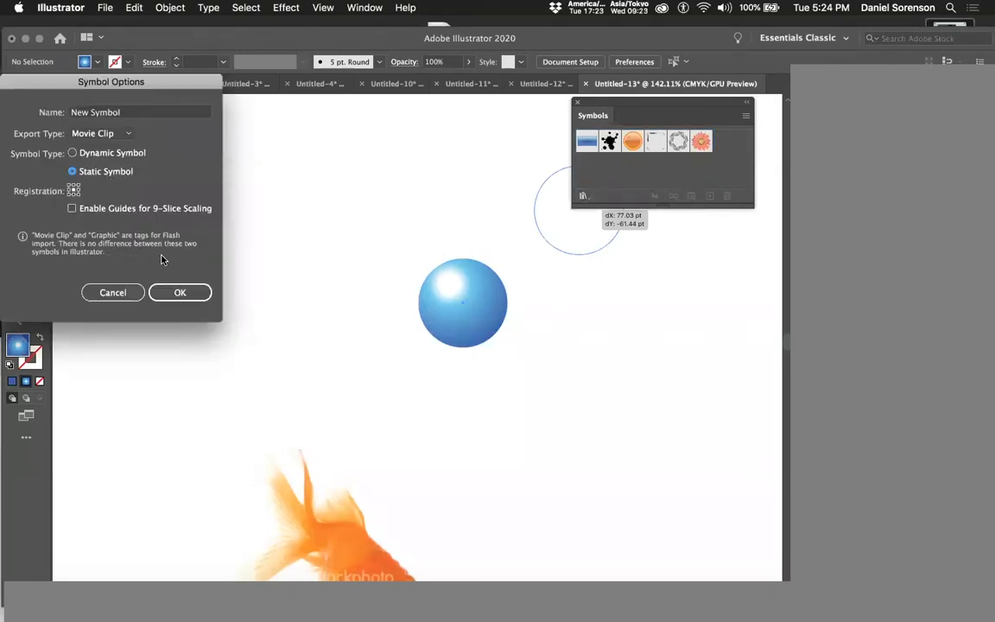
{"action": "triple_click", "coordinate": [122, 113]}
{"action": "type", "text": "bubble"}
{"action": "key", "text": "Return"}
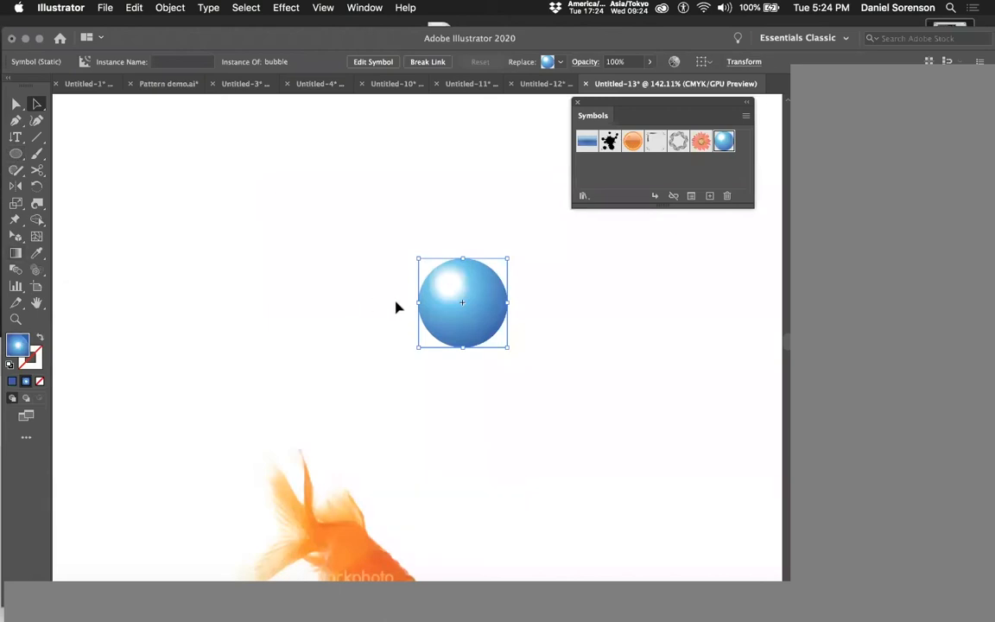
{"action": "key", "text": "Delete"}
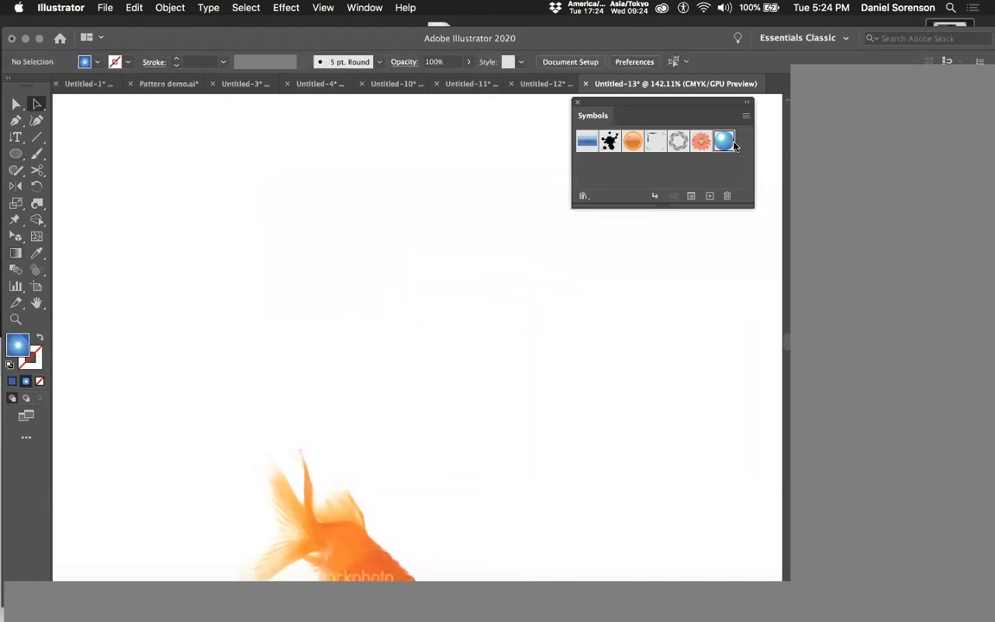
- Spray a winding column of bubble symbols upward from the goldfish's mouth with the Symbol Sprayer
{"action": "left_click_drag", "start_coordinate": [750, 204], "coordinate": [791, 209]}
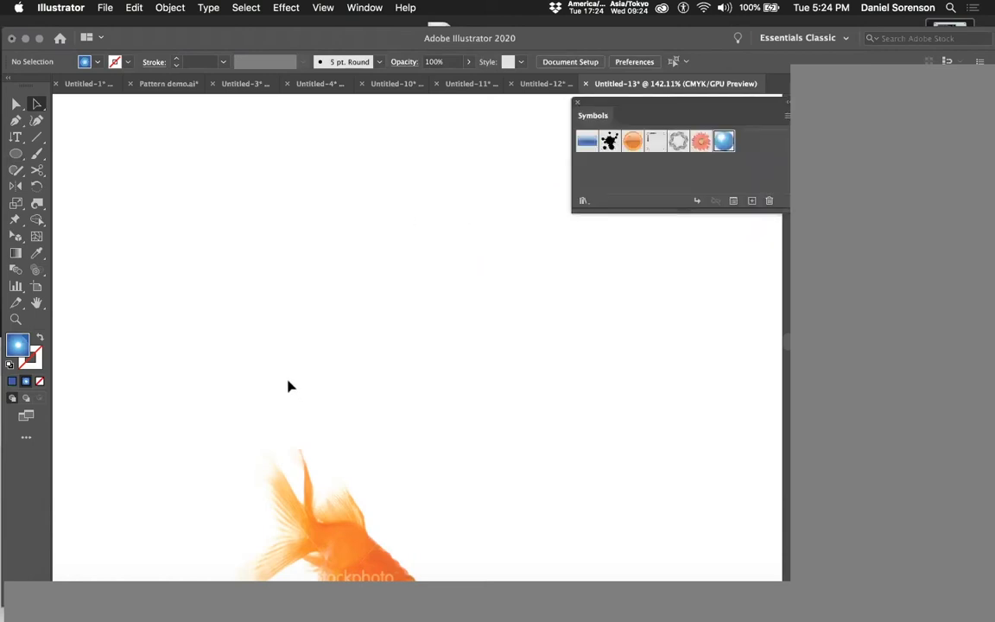
{"action": "left_click", "coordinate": [36, 269]}
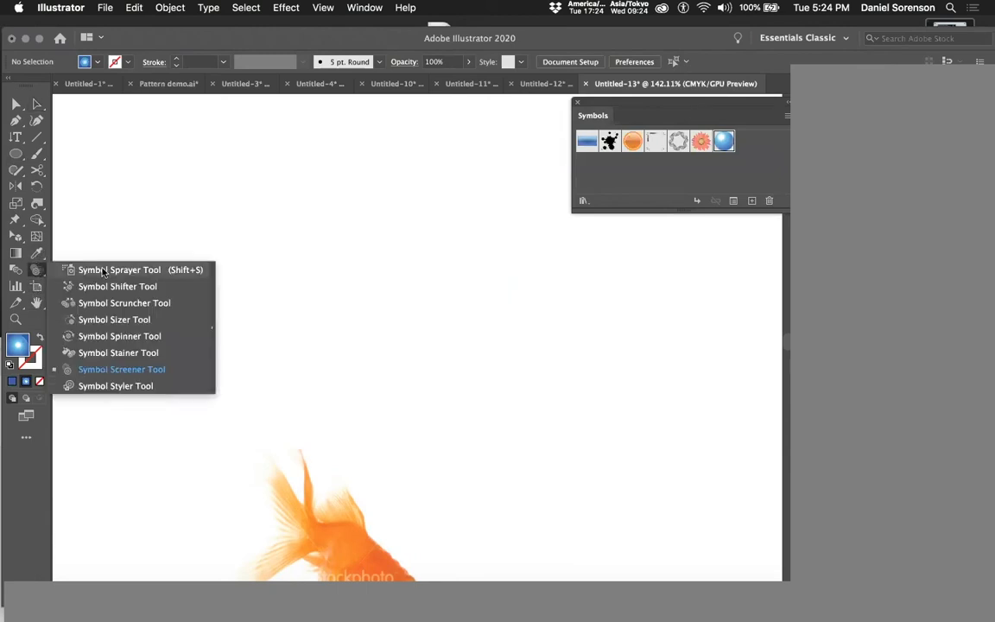
{"action": "left_click", "coordinate": [102, 271]}
{"action": "key", "text": "super+minus"}
{"action": "key", "text": "super+minus"}
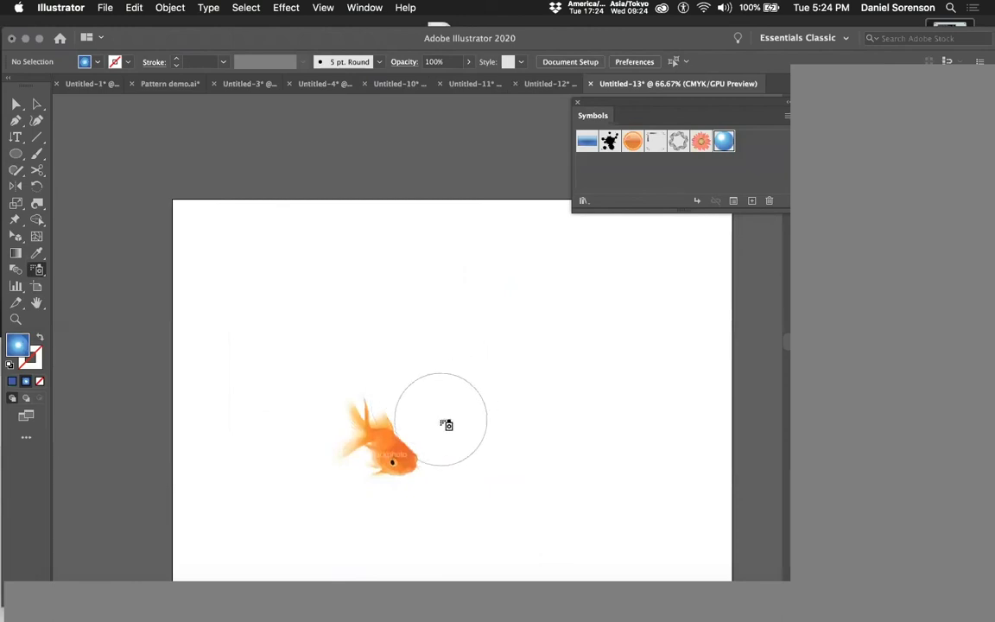
{"action": "mouse_move", "coordinate": [437, 437]}
{"action": "left_mouse_down"}
{"action": "mouse_move", "coordinate": [431, 395]}
{"action": "mouse_move", "coordinate": [466, 310]}
{"action": "mouse_move", "coordinate": [460, 263]}
{"action": "left_mouse_up"}
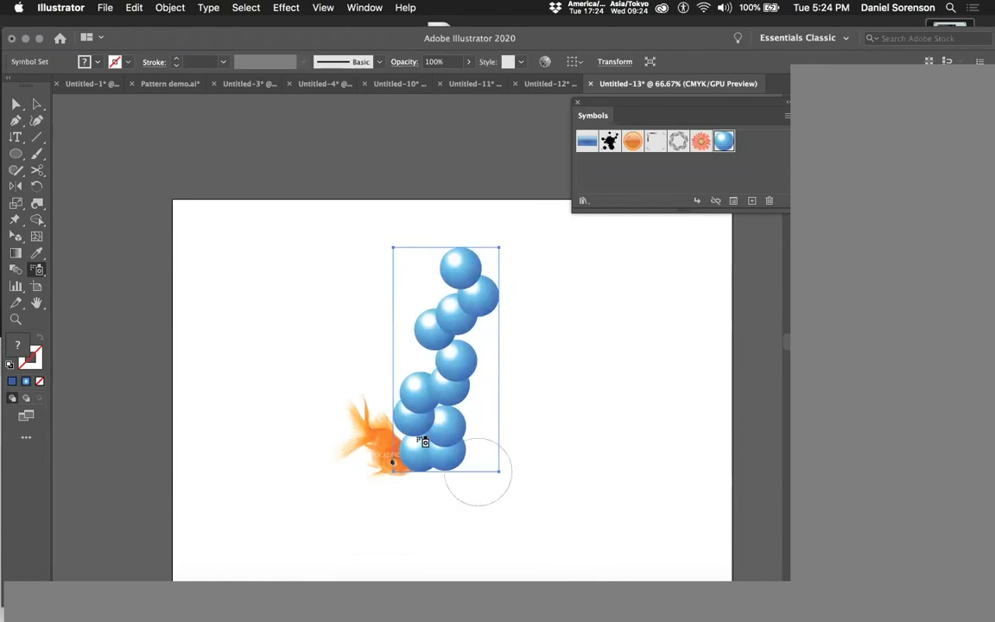
- Resize the sprayed bubbles with the Symbol Sizer, shrinking those near the goldfish's mouth and enlarging the two topmost ones
{"action": "left_click", "coordinate": [39, 271]}
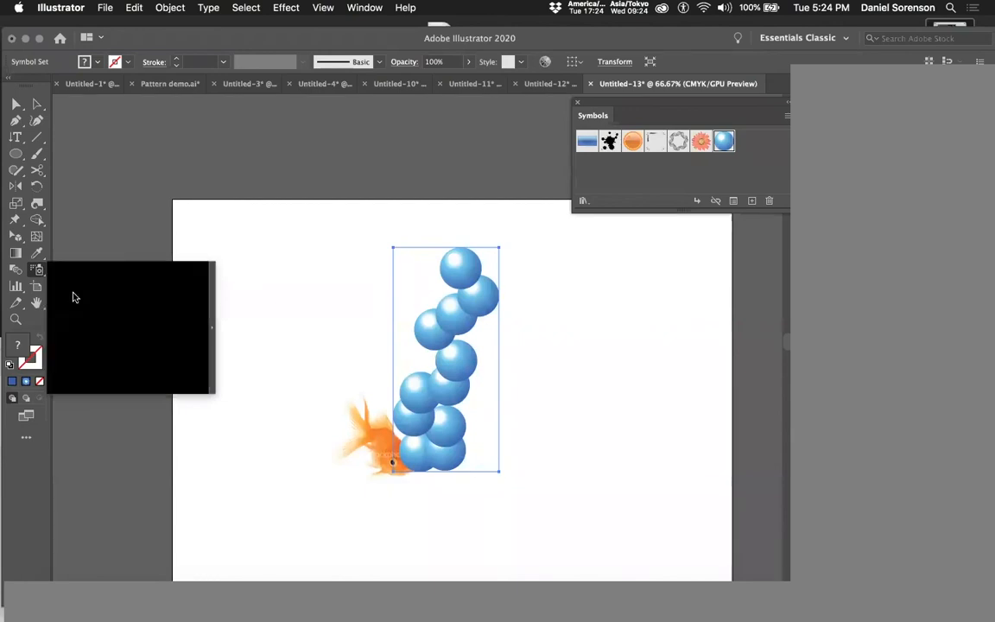
{"action": "left_click", "coordinate": [89, 321]}
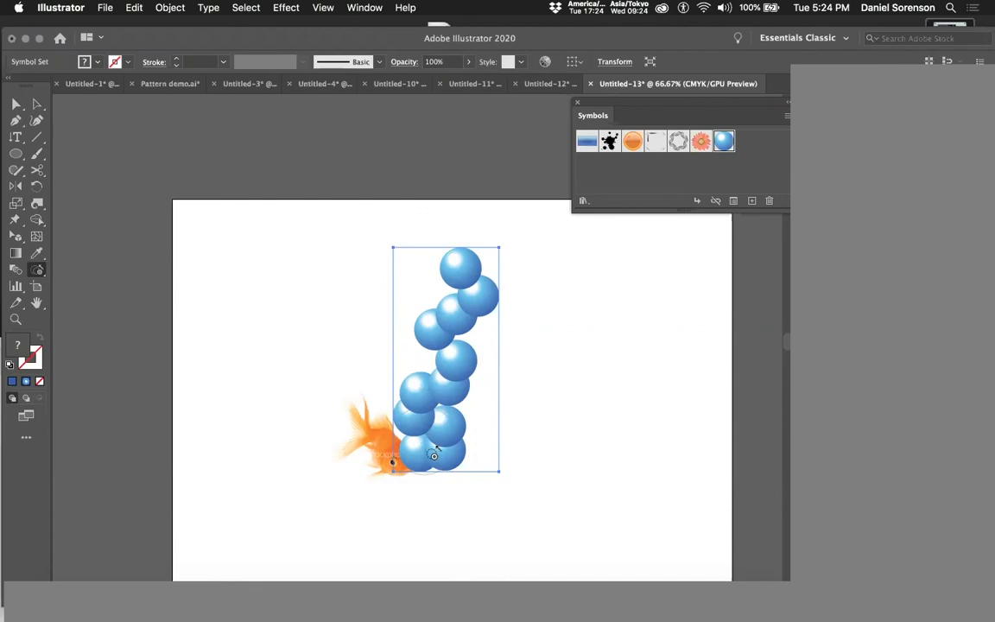
{"action": "left_click_drag", "start_coordinate": [435, 444], "coordinate": [418, 403]}
{"action": "left_click", "coordinate": [452, 378]}
{"action": "left_click", "coordinate": [436, 333]}
{"action": "left_click", "coordinate": [475, 275]}
{"action": "left_click", "coordinate": [481, 294]}
{"action": "left_click", "coordinate": [459, 269]}
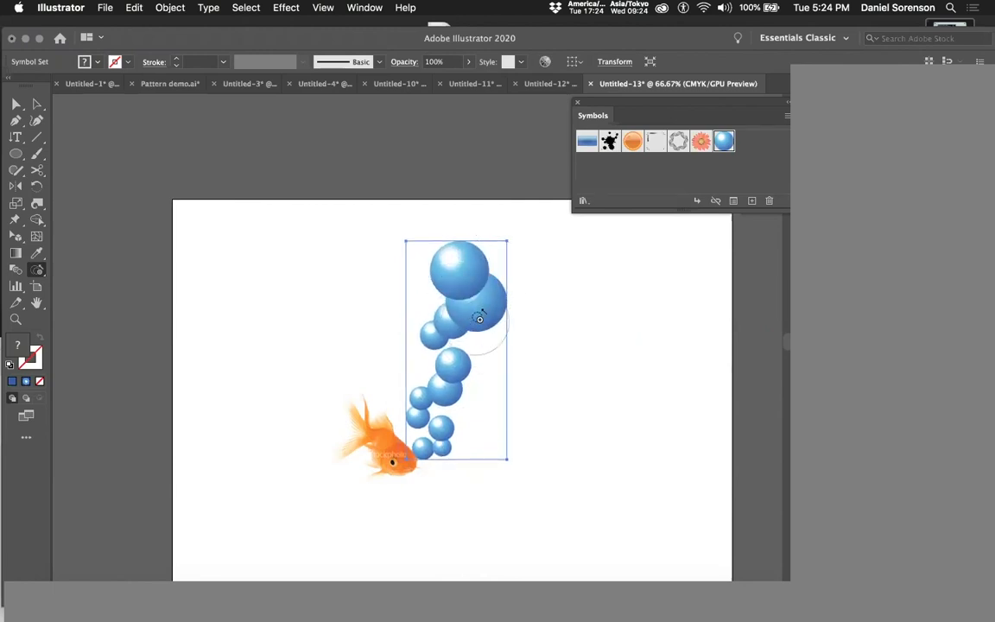
- Shrink the second-highest bubble slightly and reduce the bubbles in the lower half of the column further
{"action": "left_click", "coordinate": [482, 314], "text": "alt"}
{"action": "left_click", "coordinate": [463, 369], "text": "alt"}
{"action": "left_click", "coordinate": [445, 402], "text": "alt"}
{"action": "left_click", "coordinate": [442, 441], "text": "alt"}
{"action": "left_click", "coordinate": [428, 450], "text": "alt"}
{"action": "left_click", "coordinate": [421, 428], "text": "alt"}
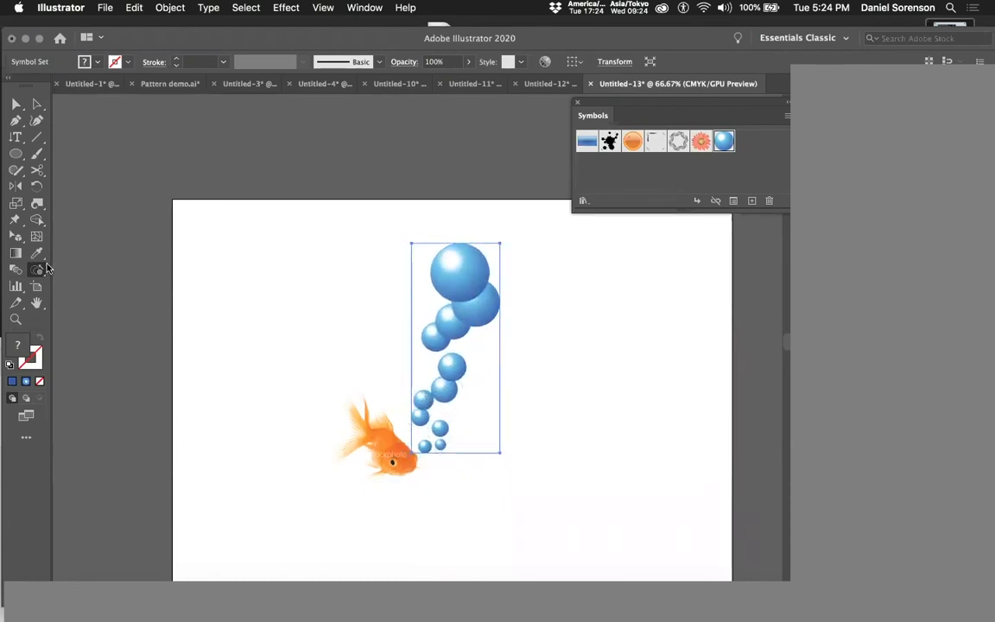
- Reposition bubbles with the Symbol Shifter, moving the middle ones up toward the large ones and spreading the small ones above the mouth
{"action": "left_click_drag", "start_coordinate": [41, 271], "coordinate": [86, 285]}
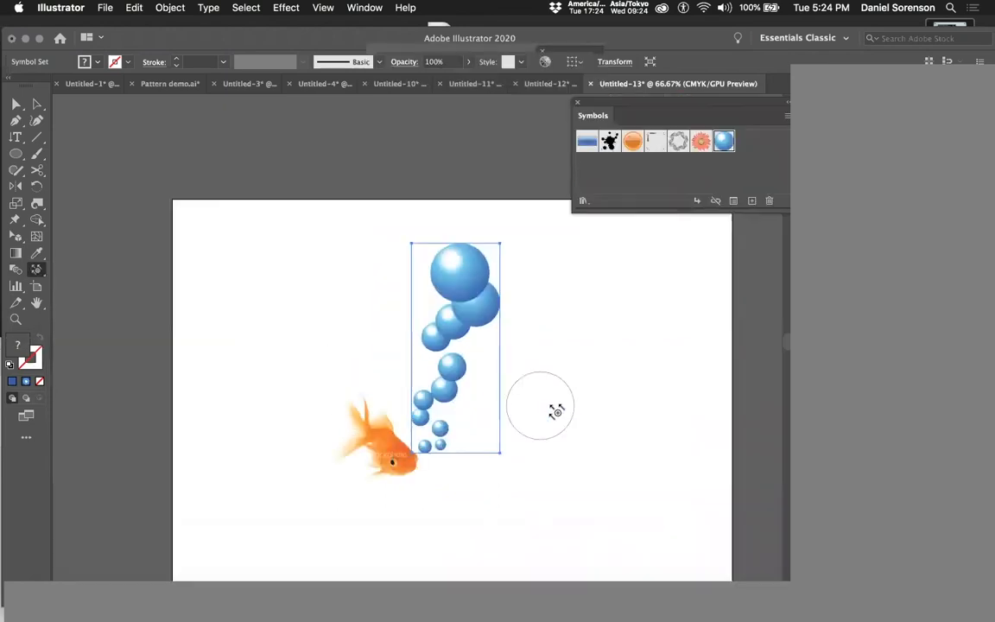
{"action": "mouse_move", "coordinate": [455, 393]}
{"action": "left_mouse_down"}
{"action": "mouse_move", "coordinate": [446, 359]}
{"action": "mouse_move", "coordinate": [451, 408]}
{"action": "mouse_move", "coordinate": [435, 388]}
{"action": "left_mouse_up"}
{"action": "left_click_drag", "start_coordinate": [438, 429], "coordinate": [434, 413]}
{"action": "left_click_drag", "start_coordinate": [434, 439], "coordinate": [438, 435]}
{"action": "mouse_move", "coordinate": [433, 387]}
{"action": "left_mouse_down"}
{"action": "mouse_move", "coordinate": [439, 406]}
{"action": "mouse_move", "coordinate": [440, 362]}
{"action": "mouse_move", "coordinate": [447, 405]}
{"action": "mouse_move", "coordinate": [455, 355]}
{"action": "left_mouse_up"}
{"action": "left_click_drag", "start_coordinate": [451, 283], "coordinate": [444, 273]}
{"action": "left_click_drag", "start_coordinate": [455, 406], "coordinate": [447, 400]}
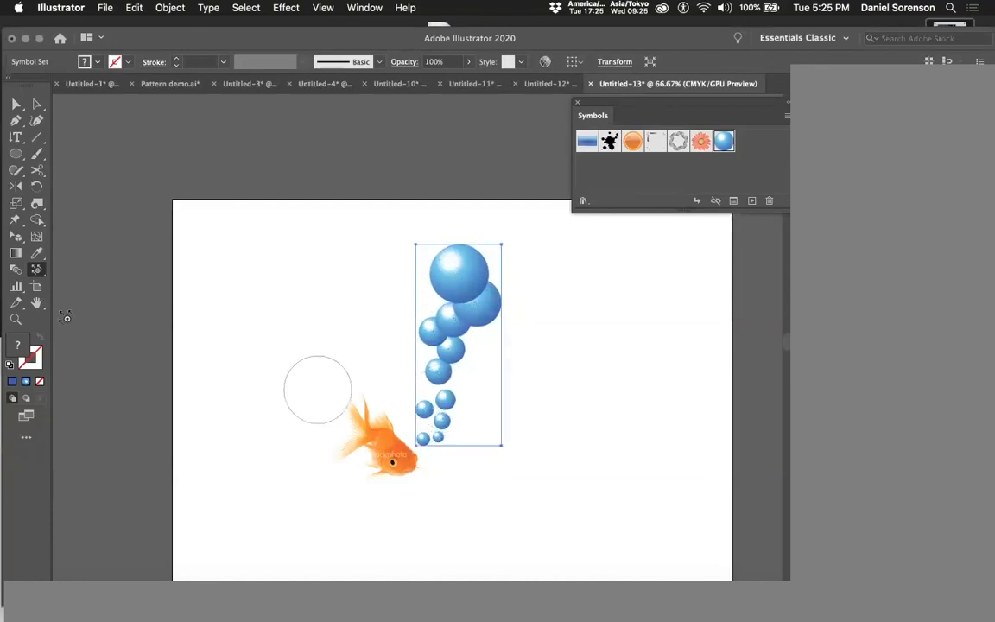
- Make several bubbles along the column partly transparent by varying amounts with the Symbol Screener, and deselect the symbol set
{"action": "left_click", "coordinate": [36, 269]}
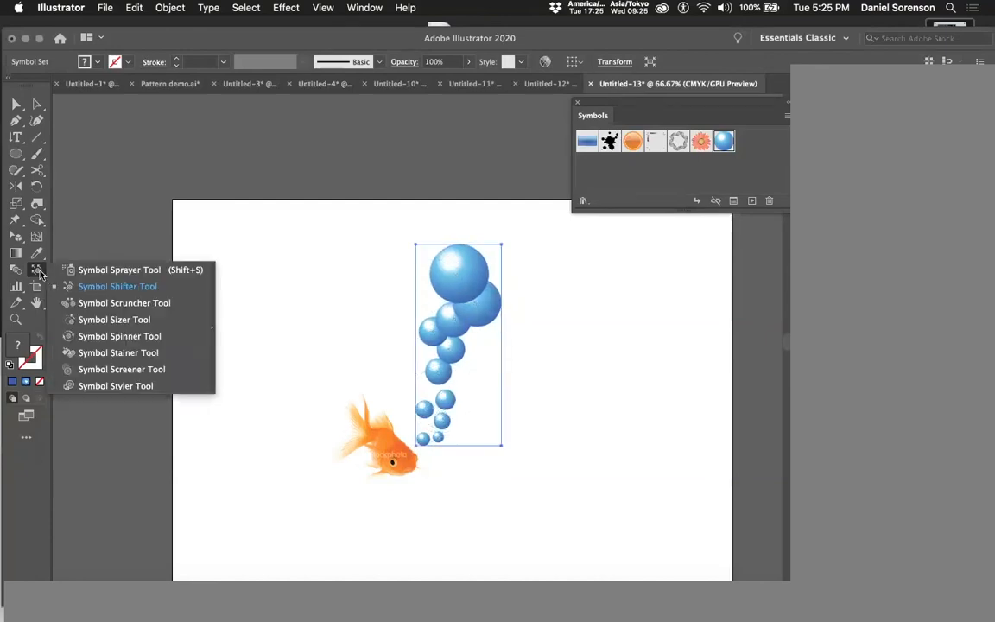
{"action": "left_click", "coordinate": [143, 372]}
{"action": "mouse_move", "coordinate": [484, 302]}
{"action": "left_mouse_down"}
{"action": "mouse_move", "coordinate": [456, 273]}
{"action": "mouse_move", "coordinate": [459, 331]}
{"action": "mouse_move", "coordinate": [444, 340]}
{"action": "mouse_move", "coordinate": [451, 378]}
{"action": "mouse_move", "coordinate": [427, 438]}
{"action": "mouse_move", "coordinate": [450, 400]}
{"action": "mouse_move", "coordinate": [451, 349]}
{"action": "mouse_move", "coordinate": [449, 418]}
{"action": "mouse_move", "coordinate": [464, 288]}
{"action": "mouse_move", "coordinate": [506, 313]}
{"action": "mouse_move", "coordinate": [431, 339]}
{"action": "mouse_move", "coordinate": [414, 334]}
{"action": "mouse_move", "coordinate": [474, 411]}
{"action": "left_mouse_up"}
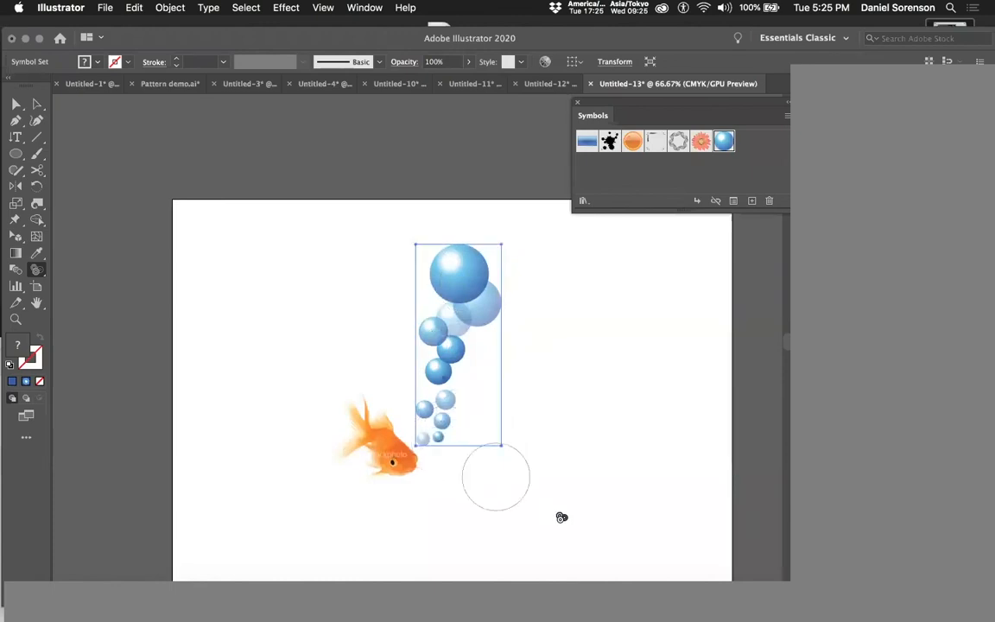
{"action": "left_click", "coordinate": [37, 105]}
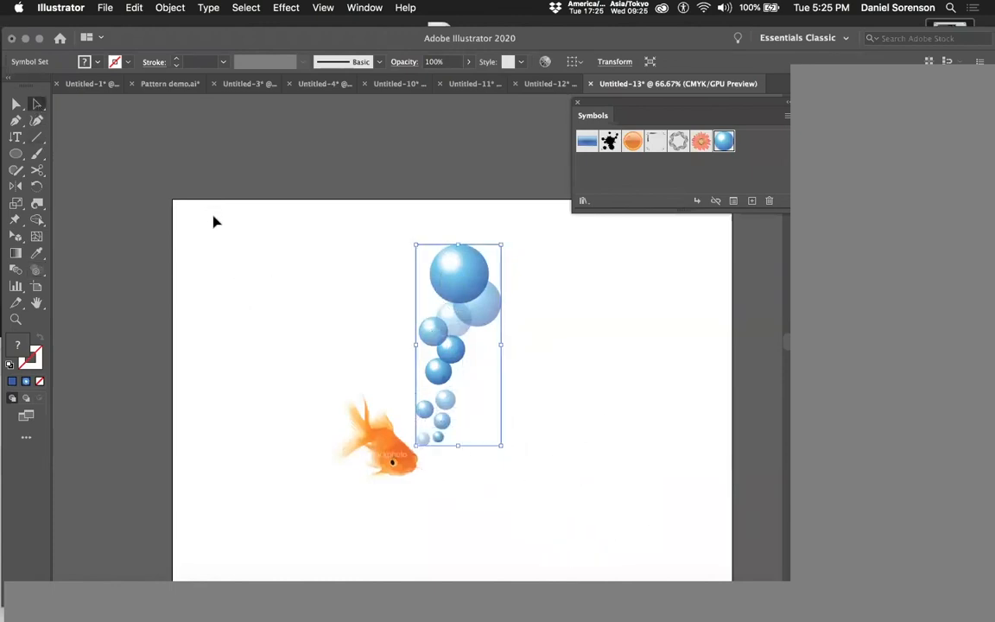
{"action": "left_click", "coordinate": [300, 227]}
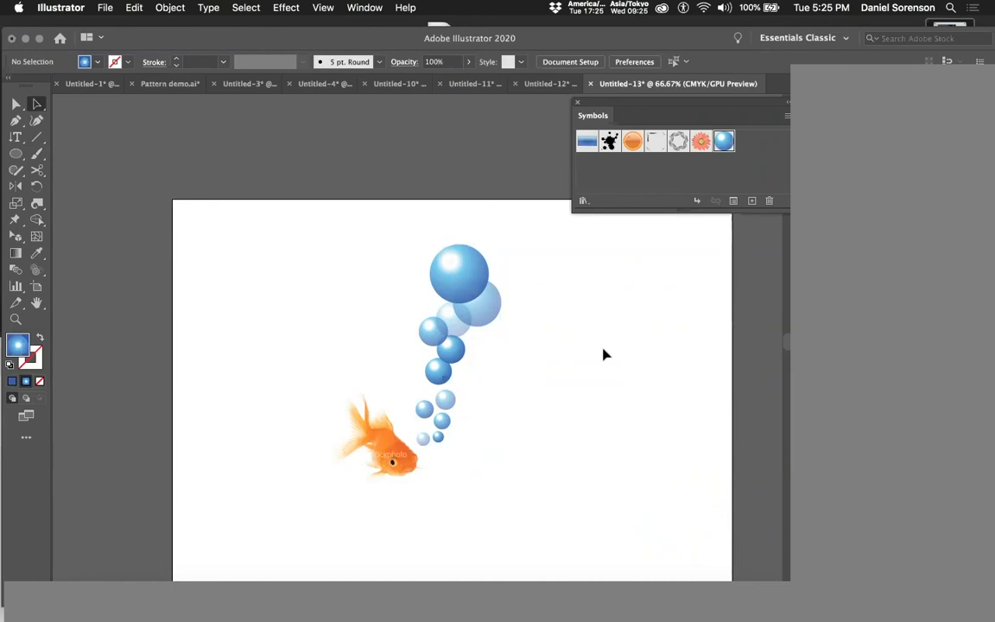